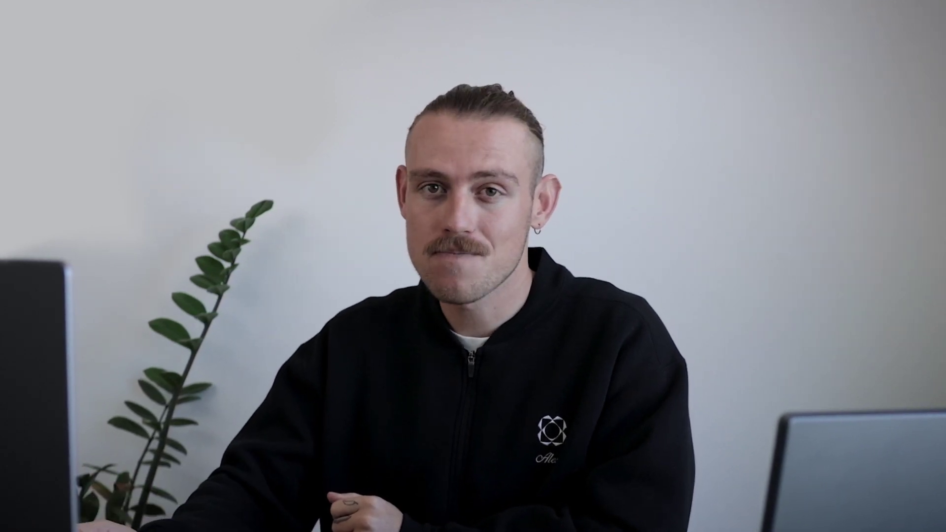
Set the Mortgage Calculator's Mortgage Term slider to 22 years
click(432, 382)
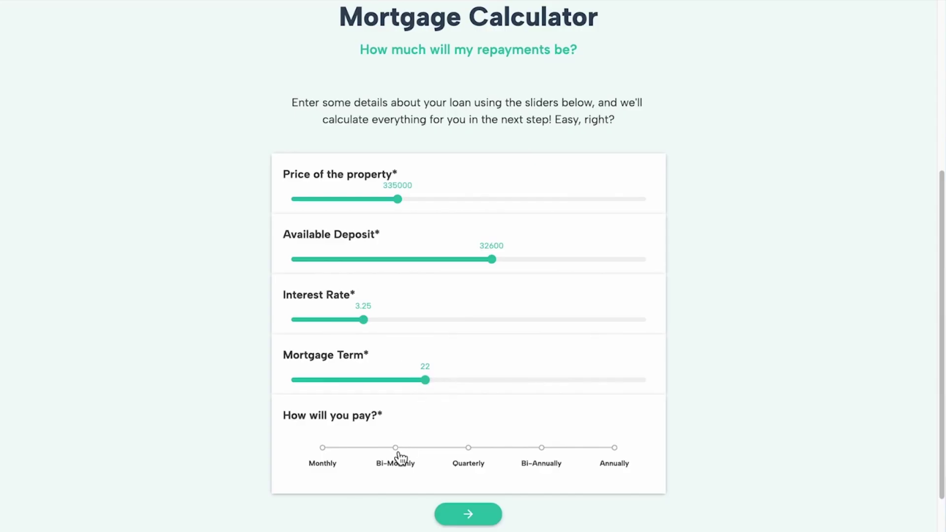
Submit the mortgage form with Bi-Monthly payments, then fill the GardenCare quote: 60, 4 trees, a pond
click(399, 452)
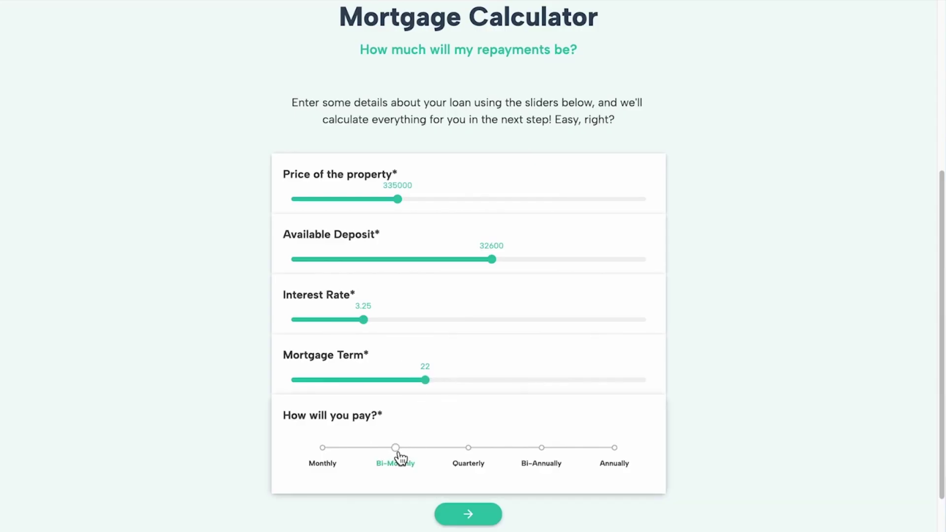
click(473, 519)
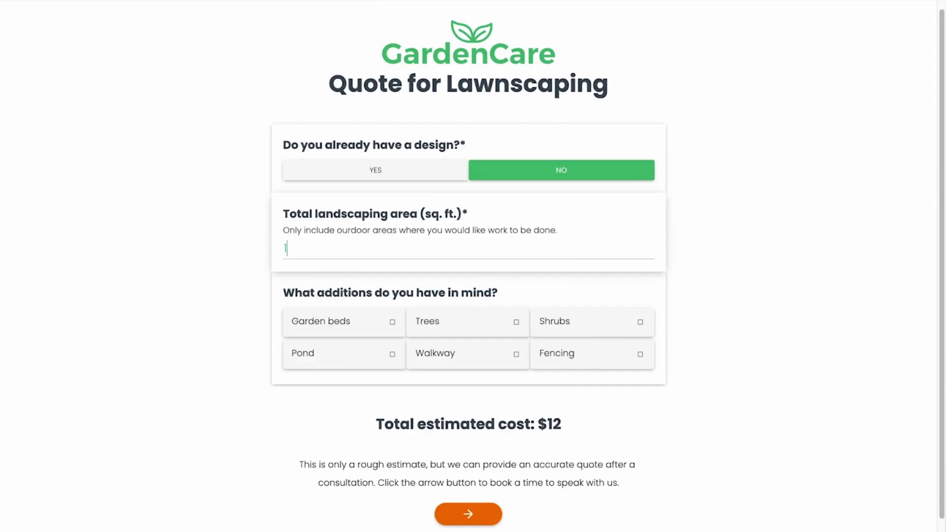
text(60)
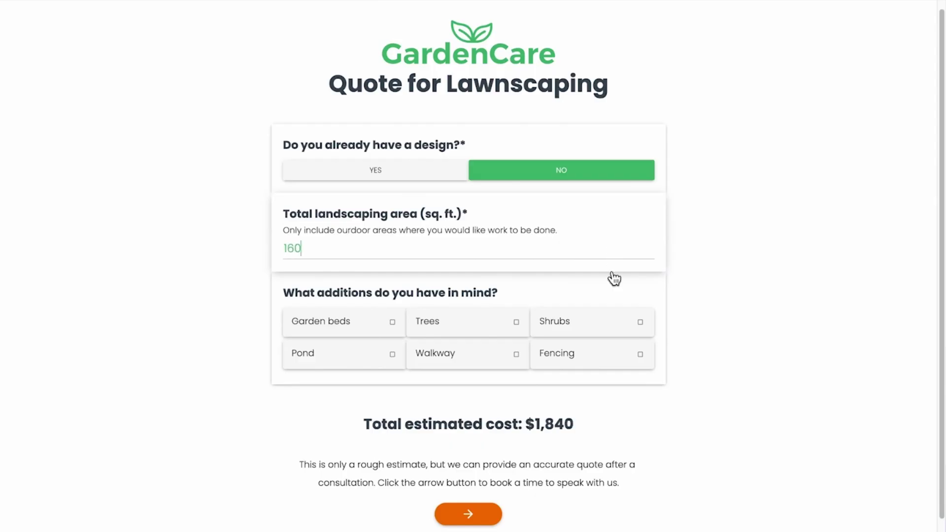
click(512, 330)
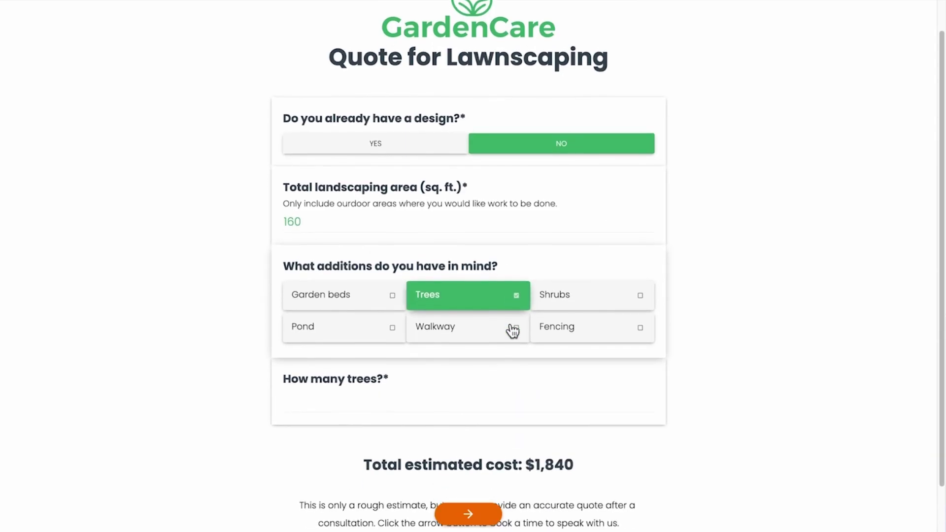
click(445, 343)
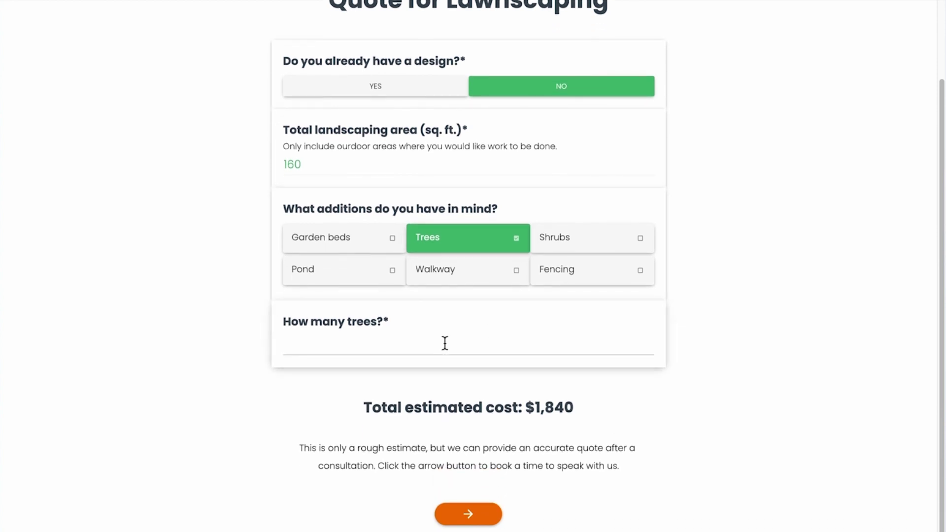
text(4)
click(368, 275)
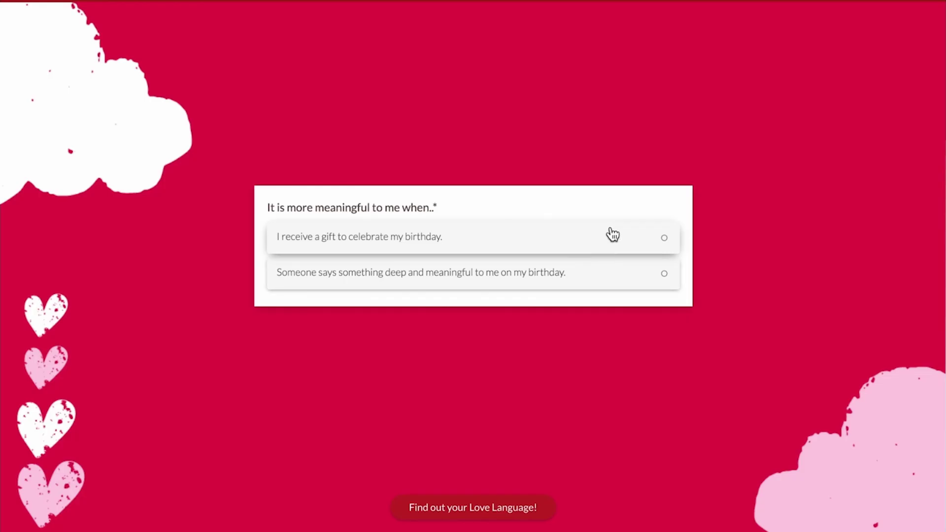
Answer the love-language quiz with deep and meaningful words, submit it, and continue
click(625, 275)
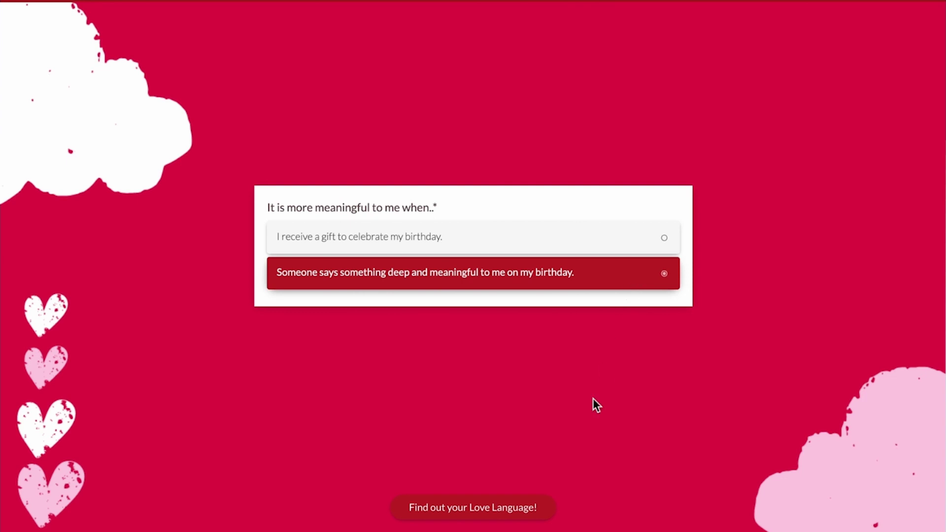
click(552, 507)
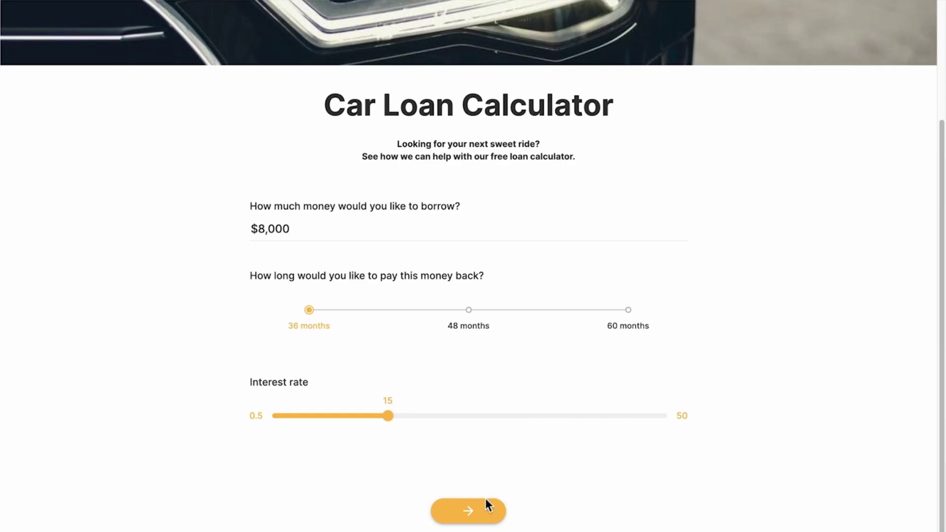
click(488, 510)
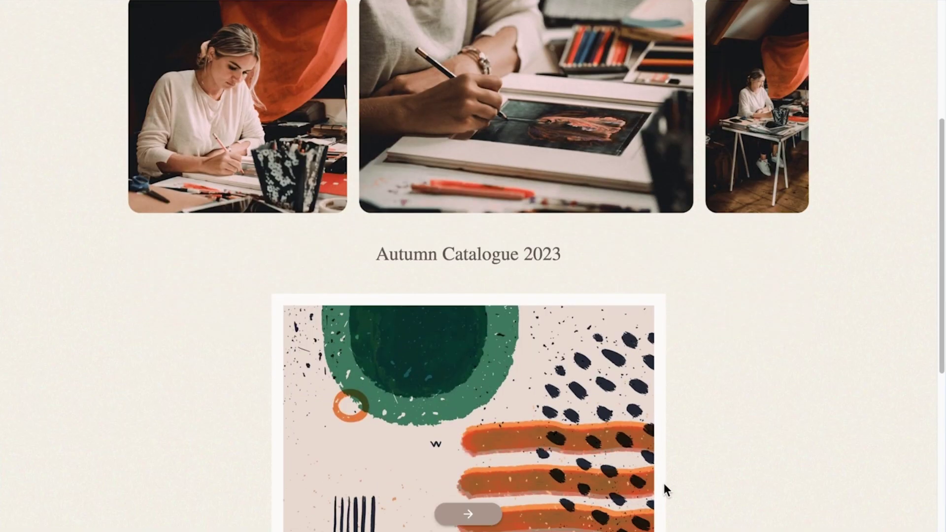
Tick Digital Print 8x10, then switch to Framed Canvas 16x20 for a $550.00 total
scroll(664, 485, down, 6)
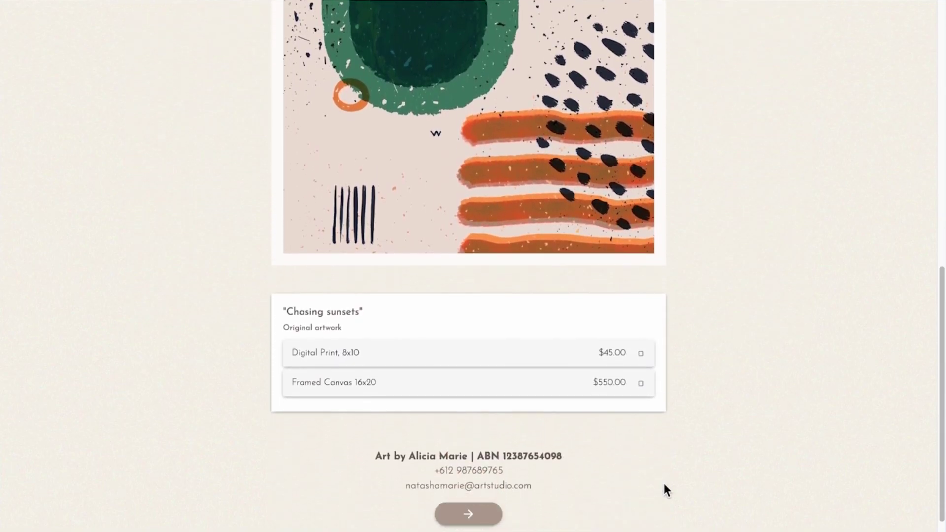
scroll(664, 484, down, 1)
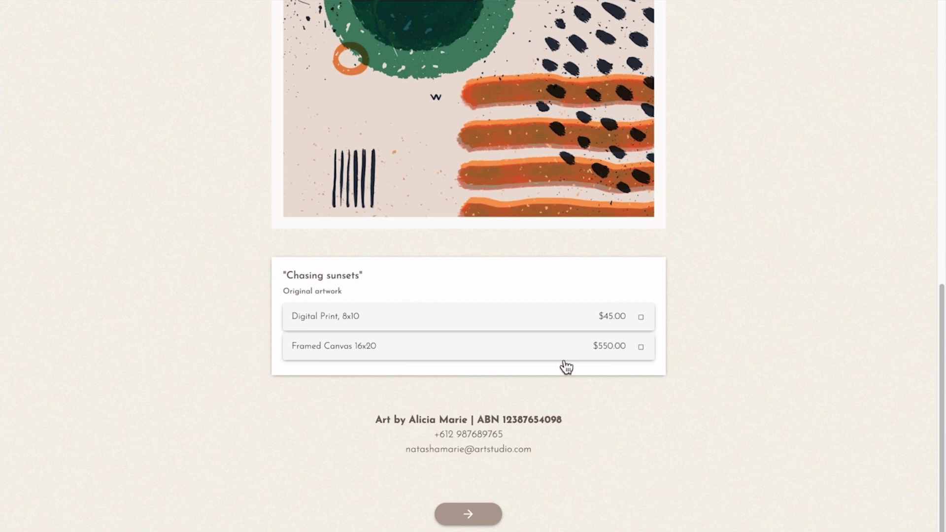
click(561, 326)
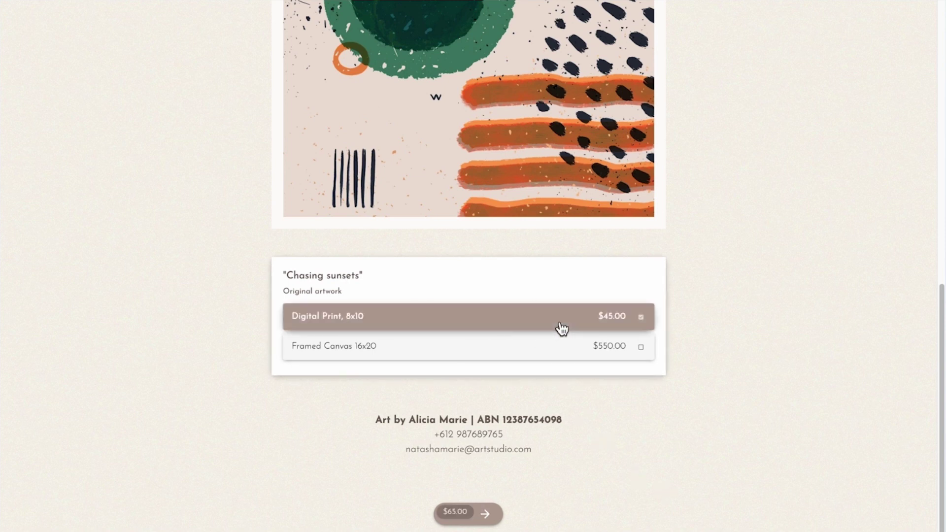
click(554, 355)
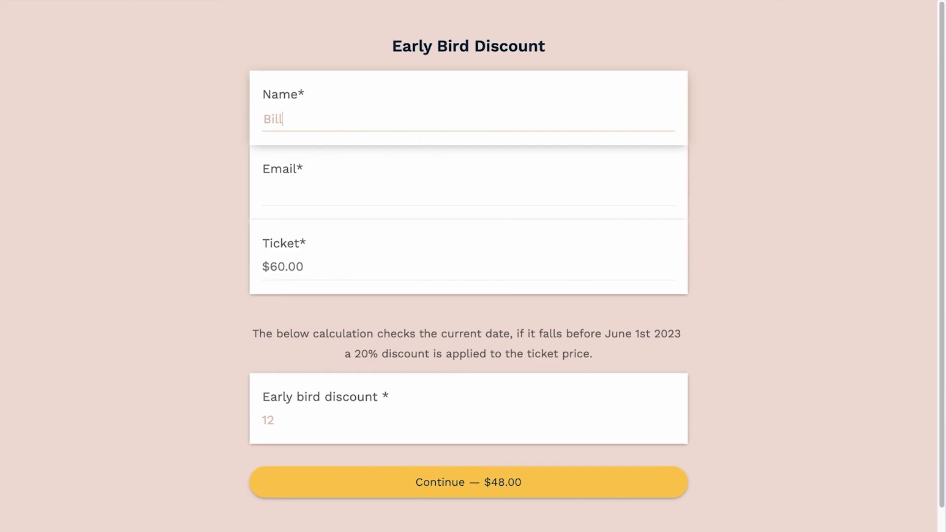
Enter the attendee's full name and e-mail address, correcting the mistyped email entry
text(Bob)
click(266, 194)
text(B)
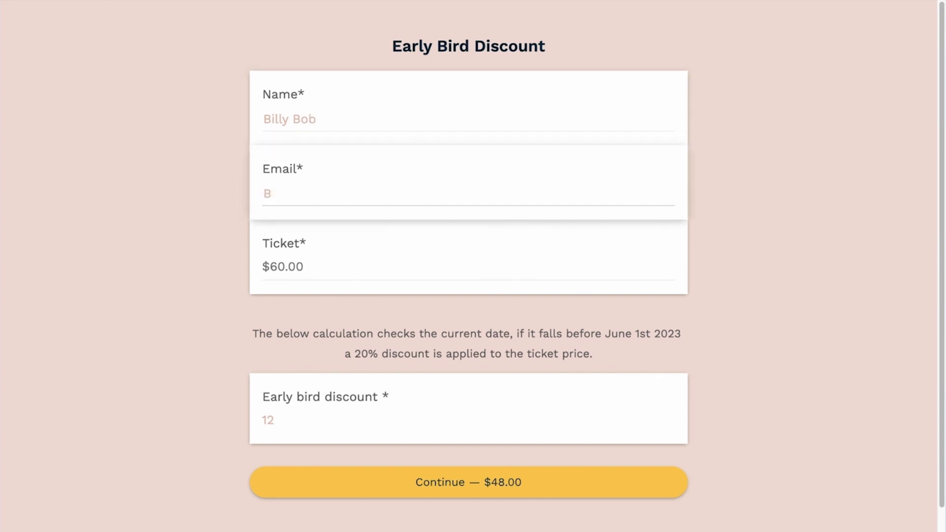
text(illy)
key(BackSpace)
key(BackSpace)
key(BackSpace)
key(BackSpace)
key(BackSpace)
text(billy@bob.com)
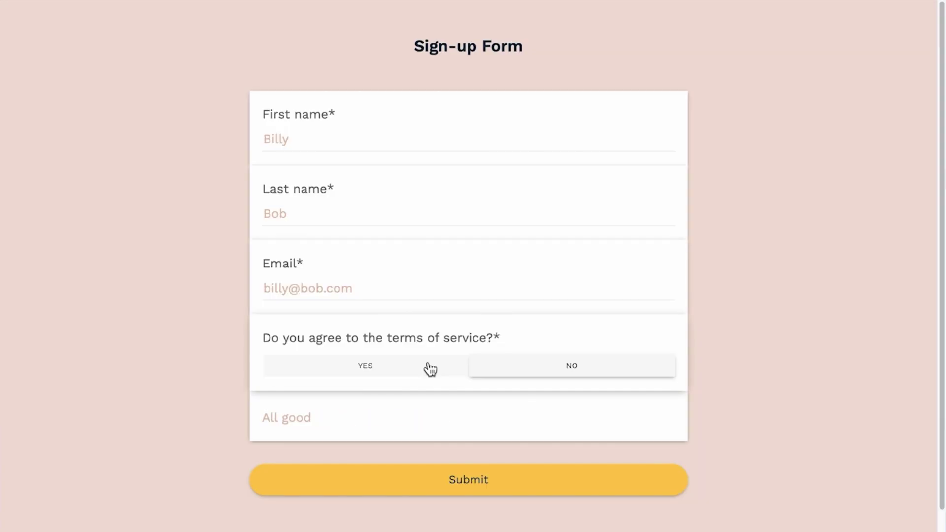
Answer the terms question No to trigger the submit error, then switch back to Yes
click(428, 367)
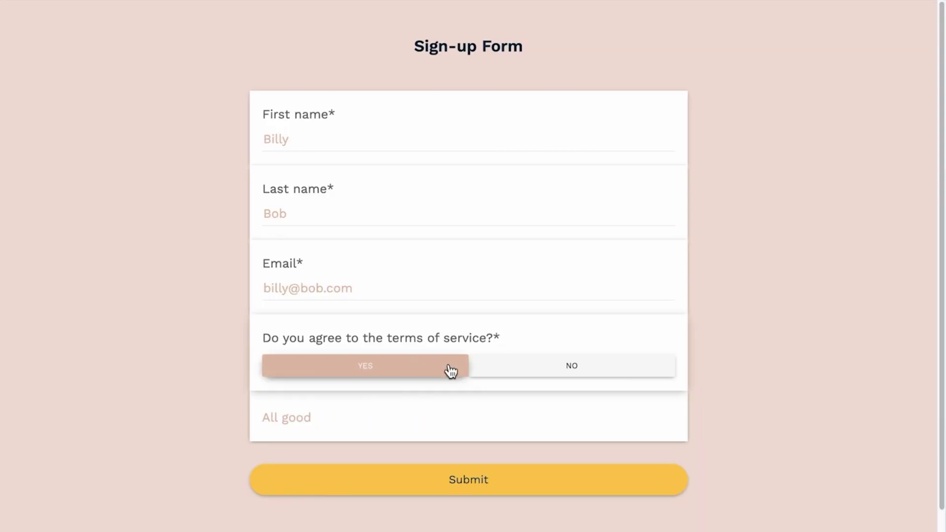
click(518, 370)
click(527, 480)
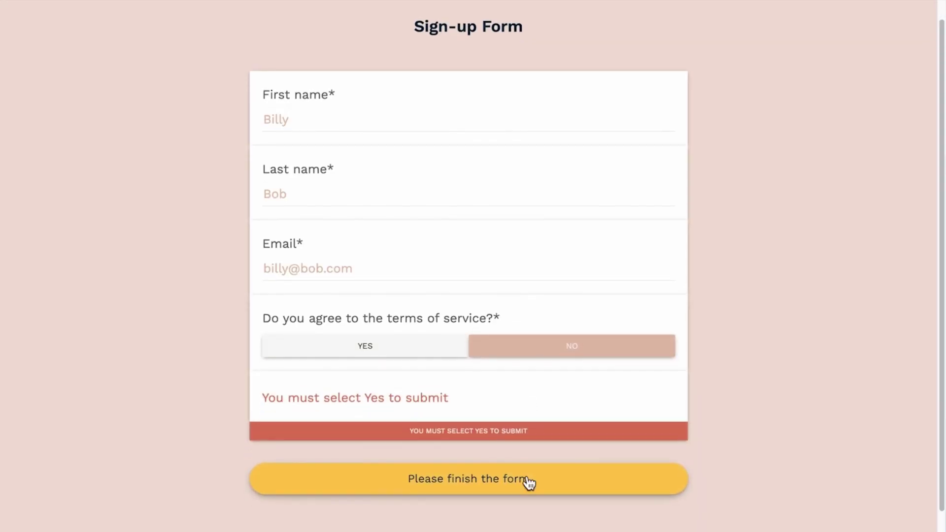
scroll(527, 480, down, 1)
click(424, 317)
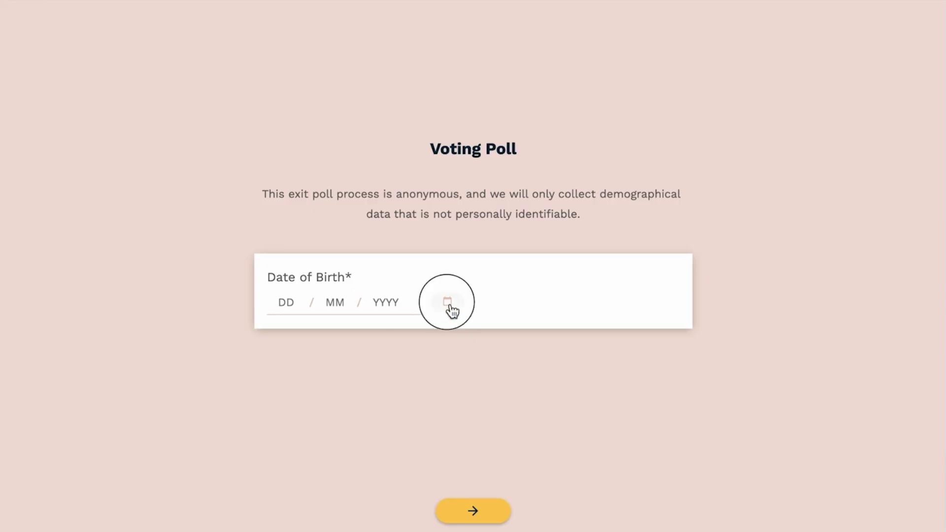
Enter 3 June 2009 as the voter's birth date and continue to the eligibility result
click(448, 308)
click(468, 249)
click(490, 332)
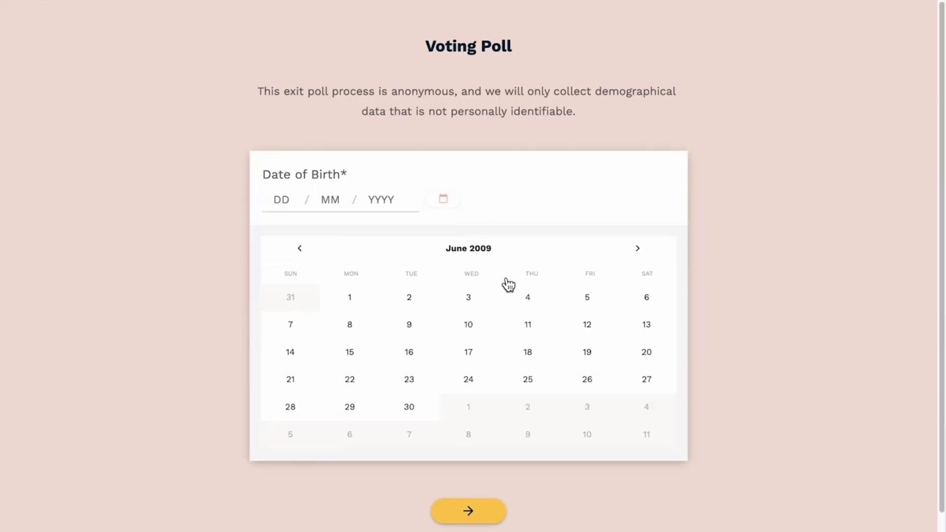
click(469, 300)
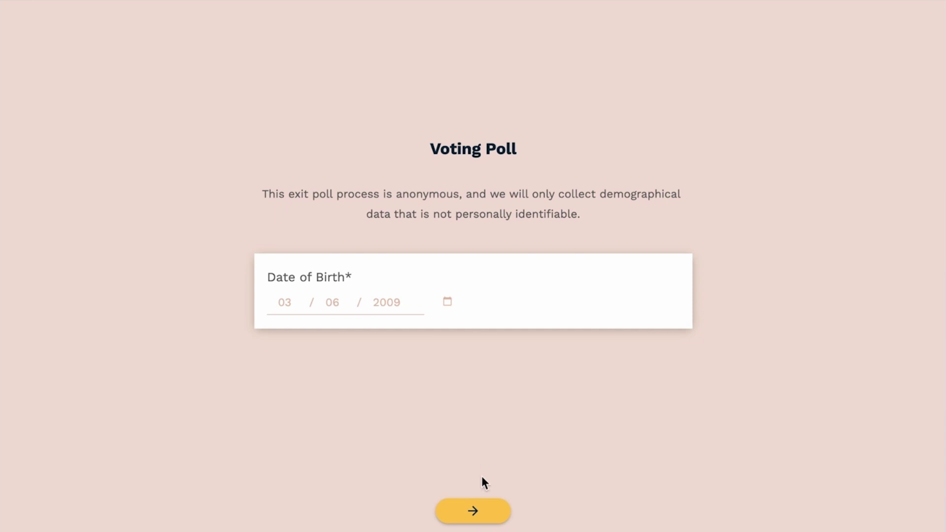
click(483, 515)
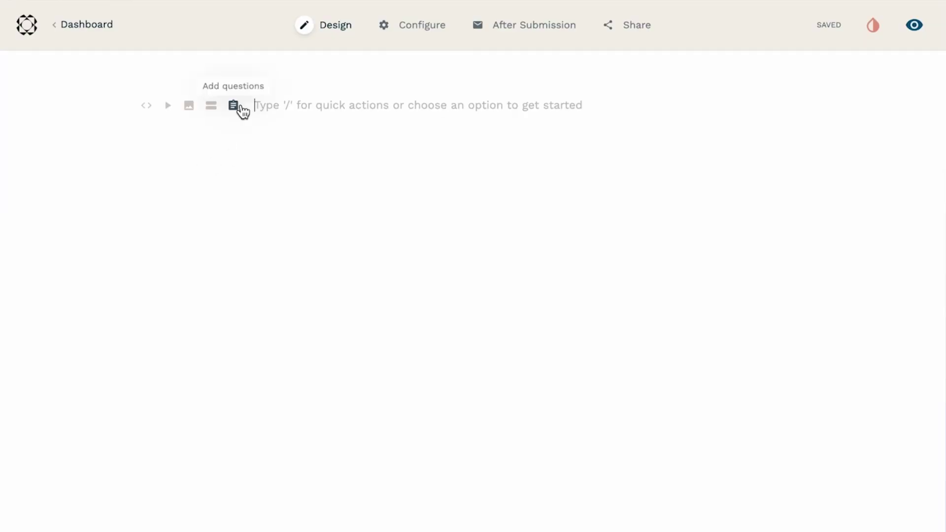
Add a Calculation question, then a second one with the /calculation quick action
click(241, 110)
click(669, 149)
drag(674, 173, 669, 312)
click(645, 289)
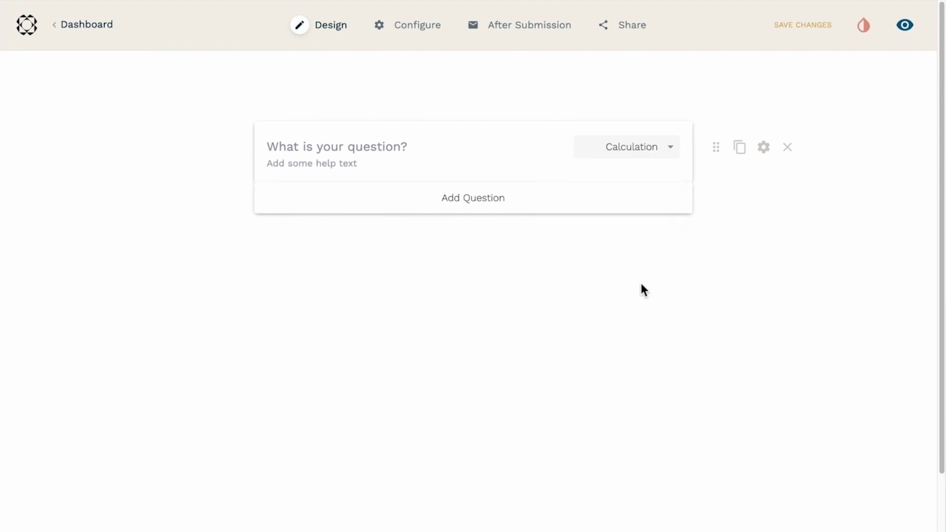
click(577, 234)
text(/calculation)
key(Return)
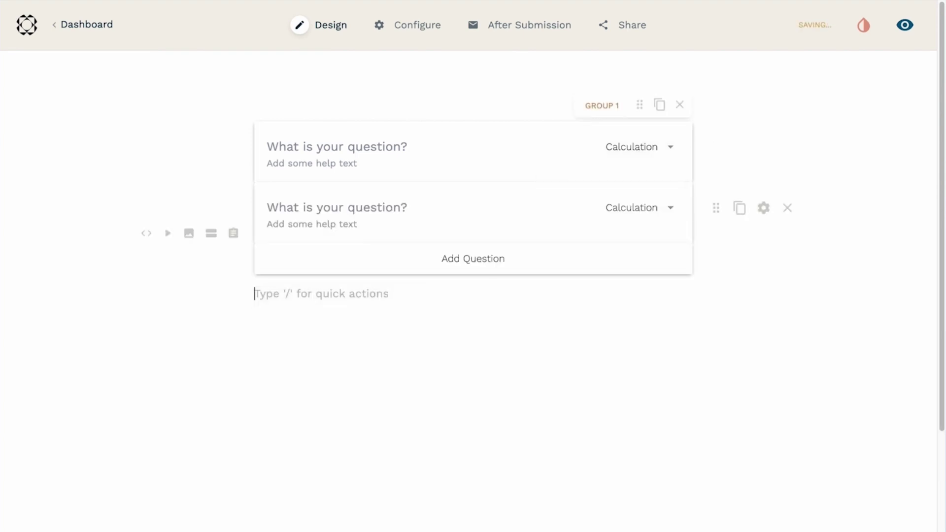
In the second Calculation's settings, replace the 1 + 1 formula with IF(
click(763, 208)
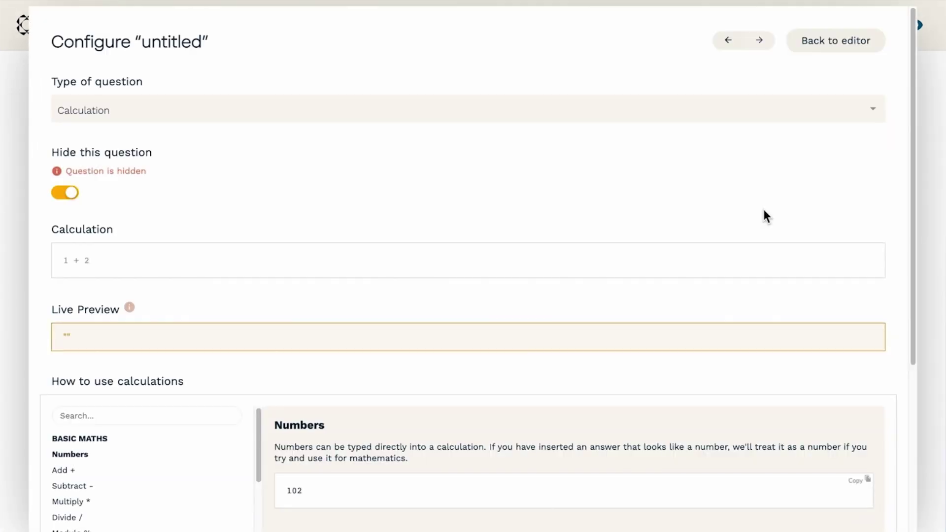
click(700, 260)
text(1 )
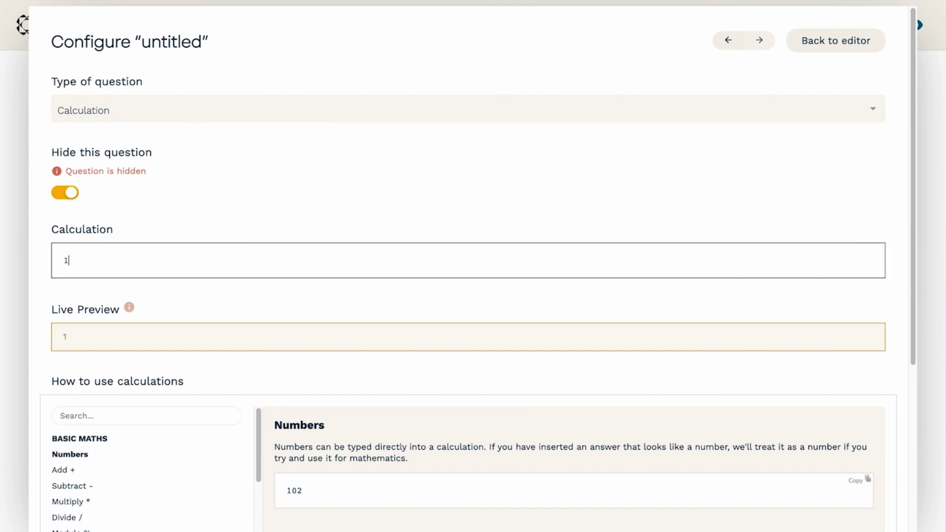
text(+ 1)
key(ctrl+a)
text(IF()
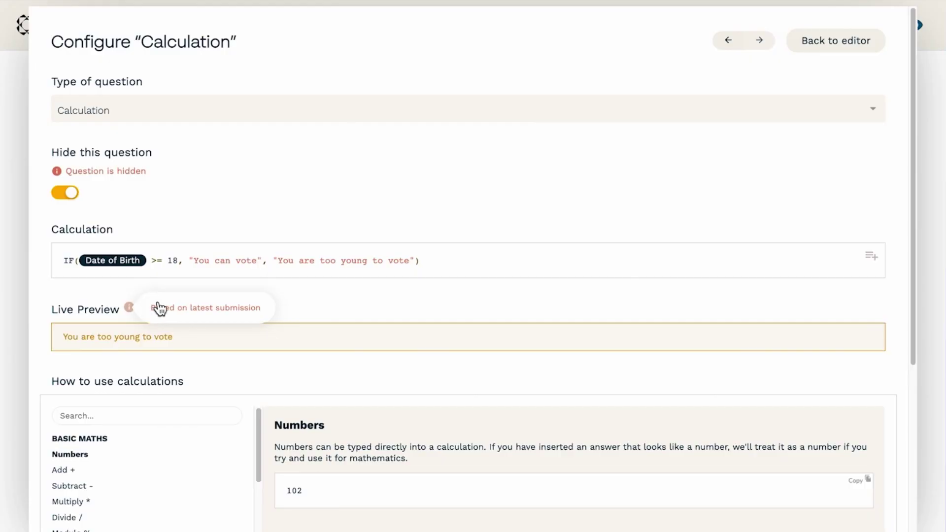
Finish the formula as IF(age answer >= 18, "You can vote", "You are too young to vote")
click(456, 260)
click(457, 260)
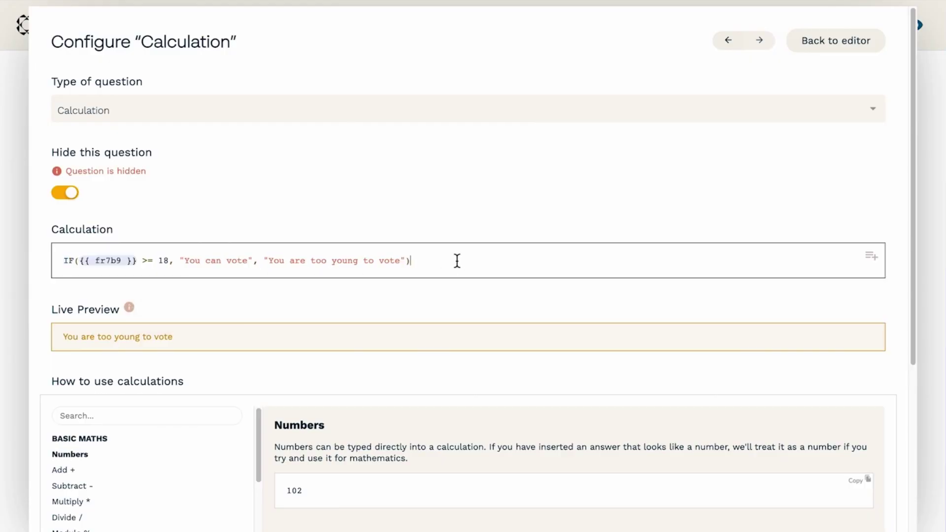
key(BackSpace)
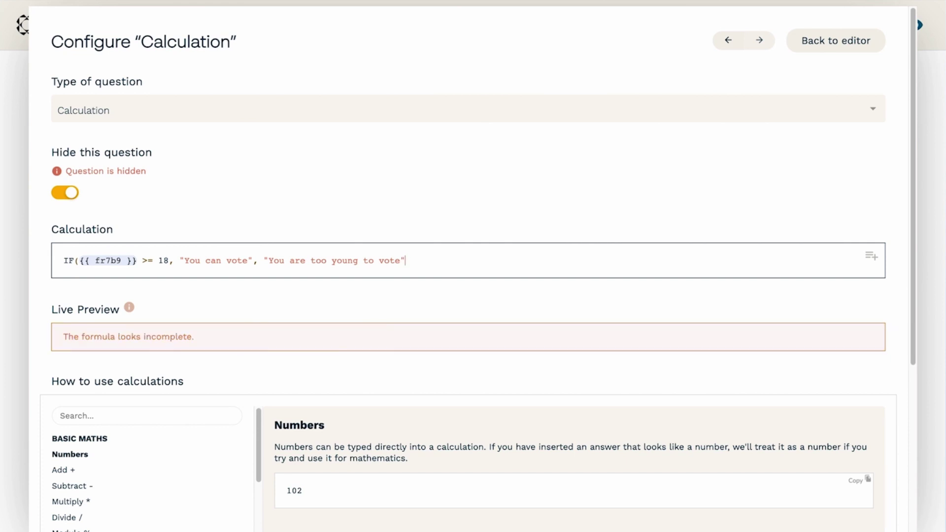
text(),)
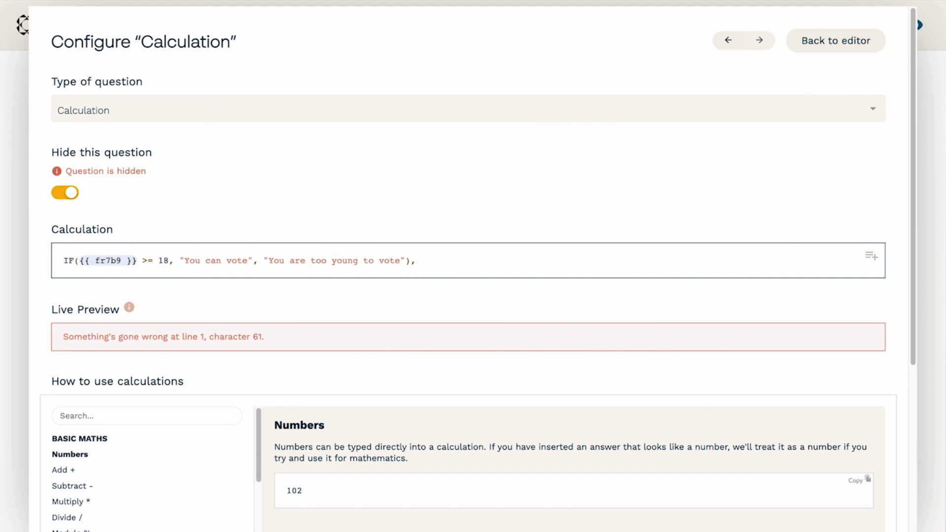
key(BackSpace)
click(367, 192)
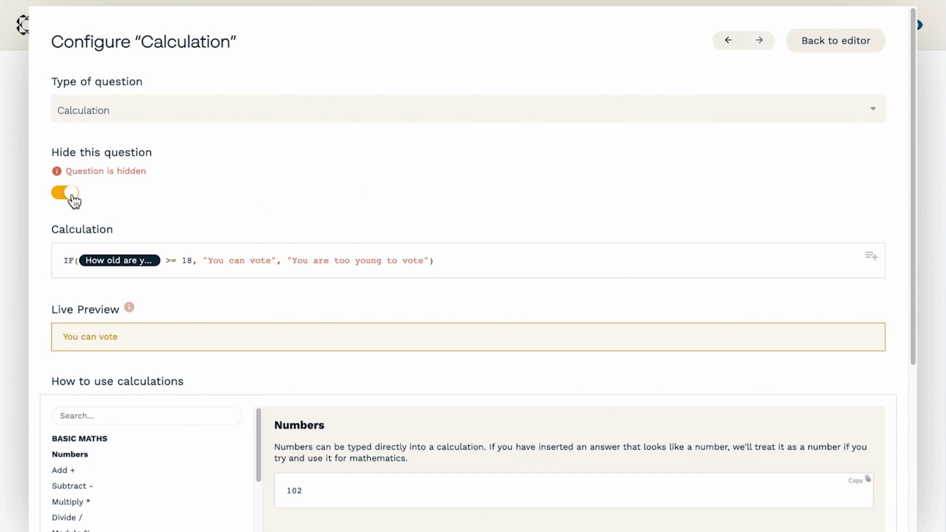
Unhide the Calculation question and preview the form with age 18 entered
click(73, 197)
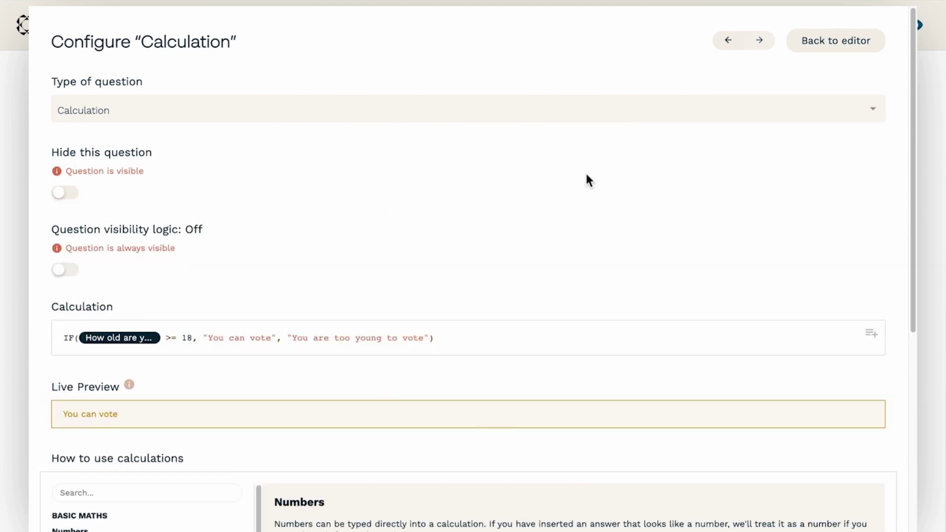
click(830, 55)
click(905, 25)
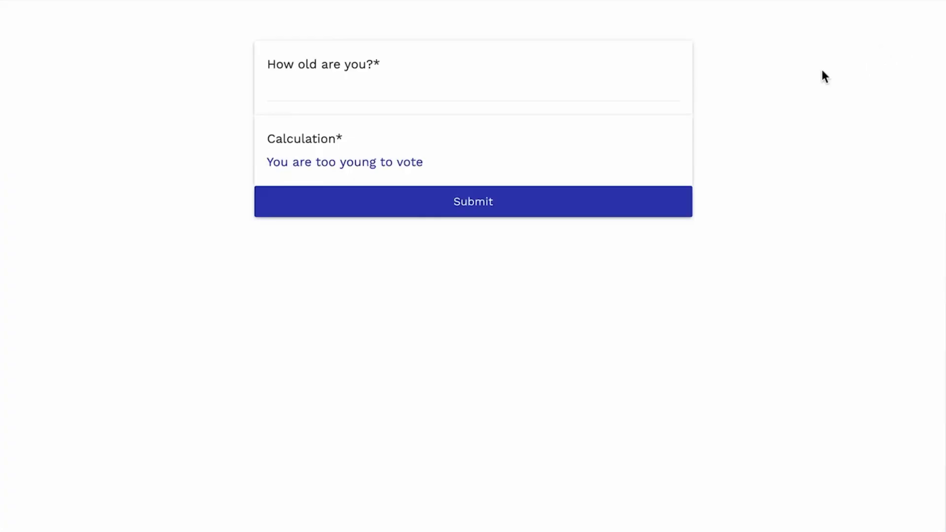
click(661, 89)
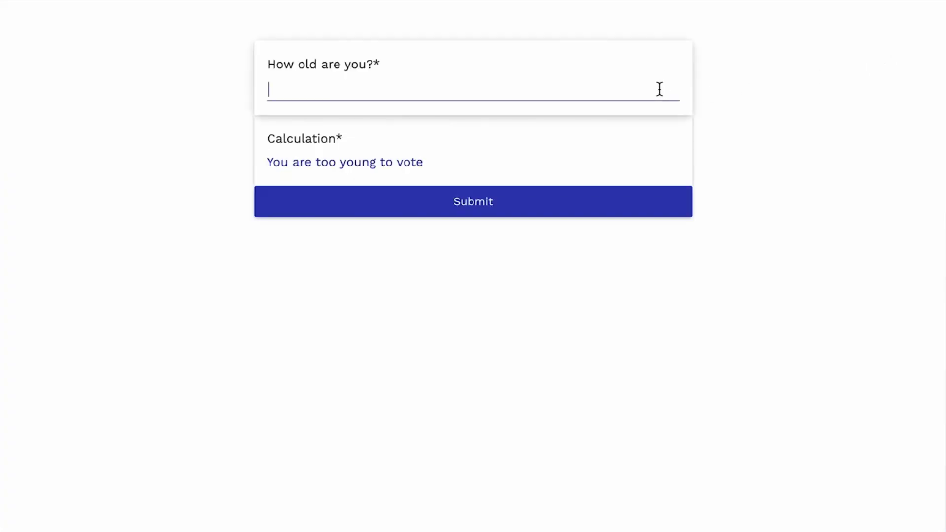
text(18)
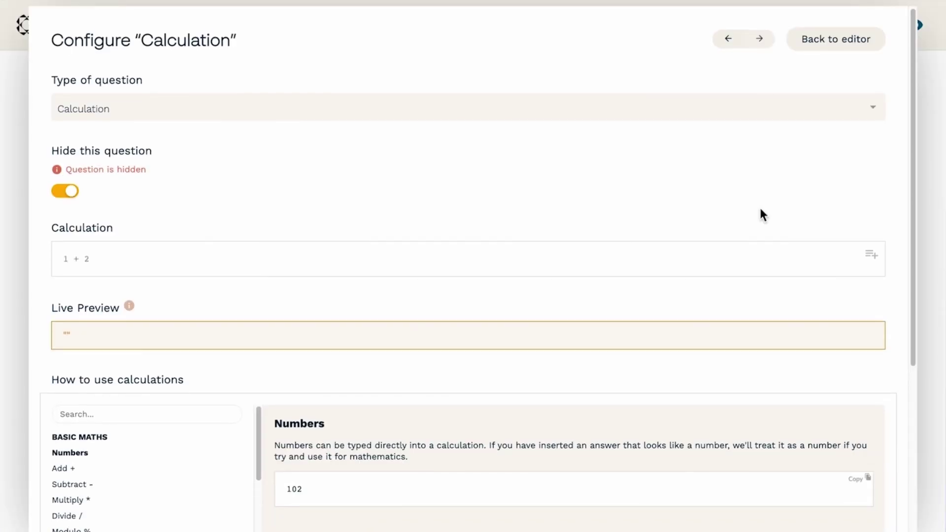
Search the calculation help for "Date and time" and copy the NOW() heading
scroll(759, 209, down, 3)
scroll(753, 219, down, 2)
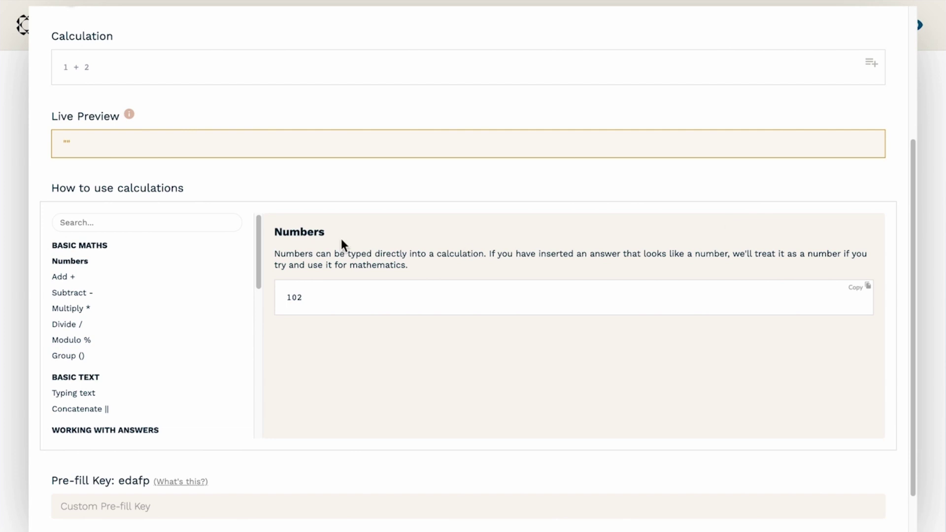
click(216, 223)
text(Date and time)
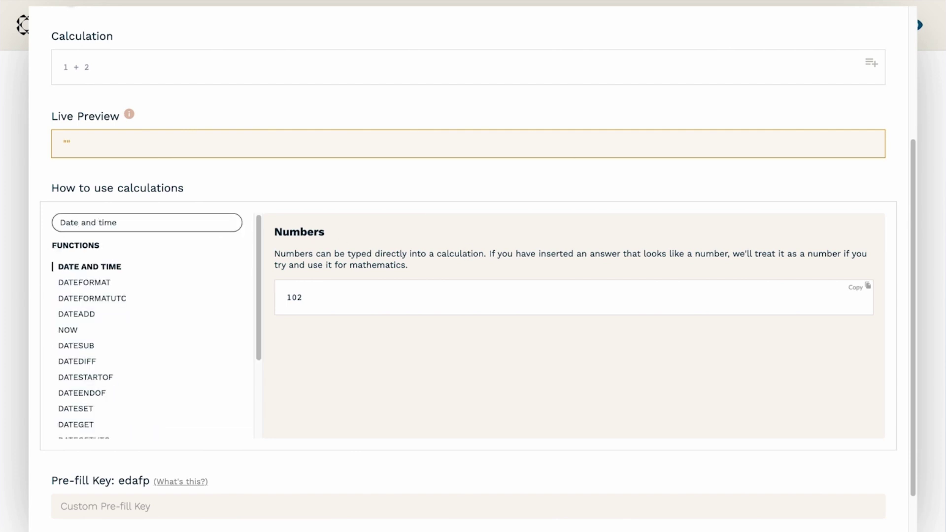
click(84, 334)
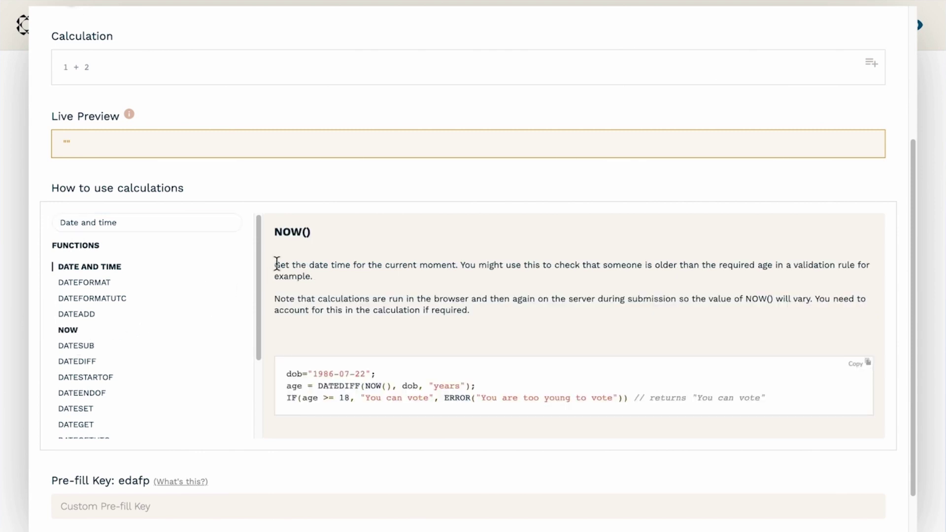
drag(311, 232, 279, 234)
key(ctrl+c)
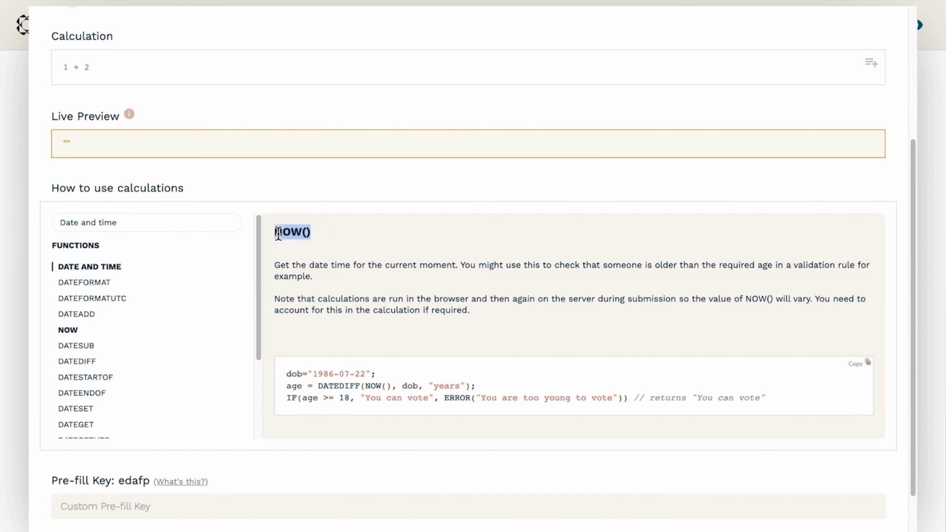
click(182, 74)
Paste NOW() into the Calculation and look up DATEFORMAT(date, format) by searching the help for 'format'
key(ctrl+v)
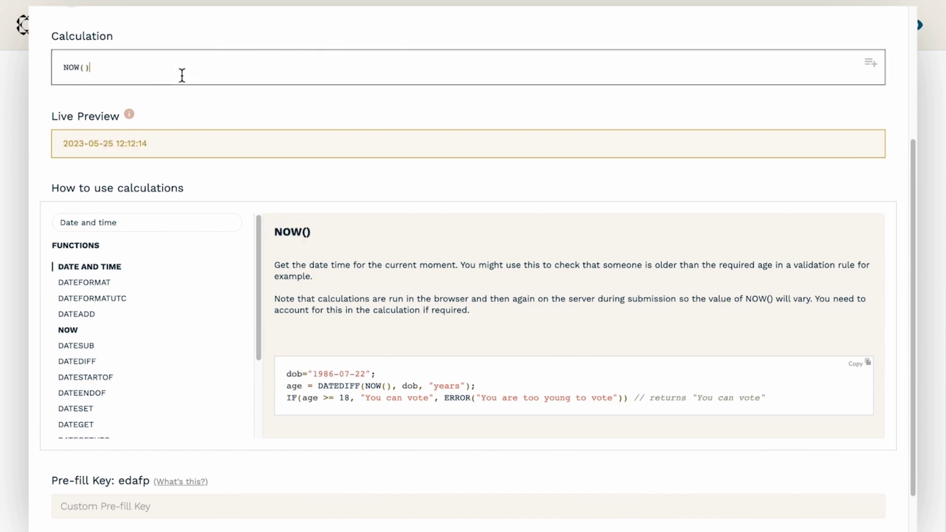
click(183, 70)
drag(131, 222, 63, 223)
text(format)
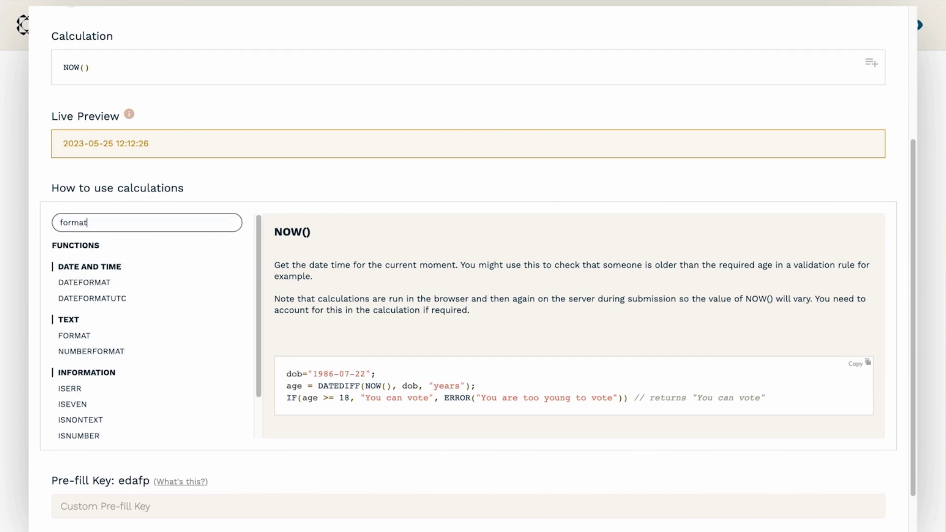
click(85, 285)
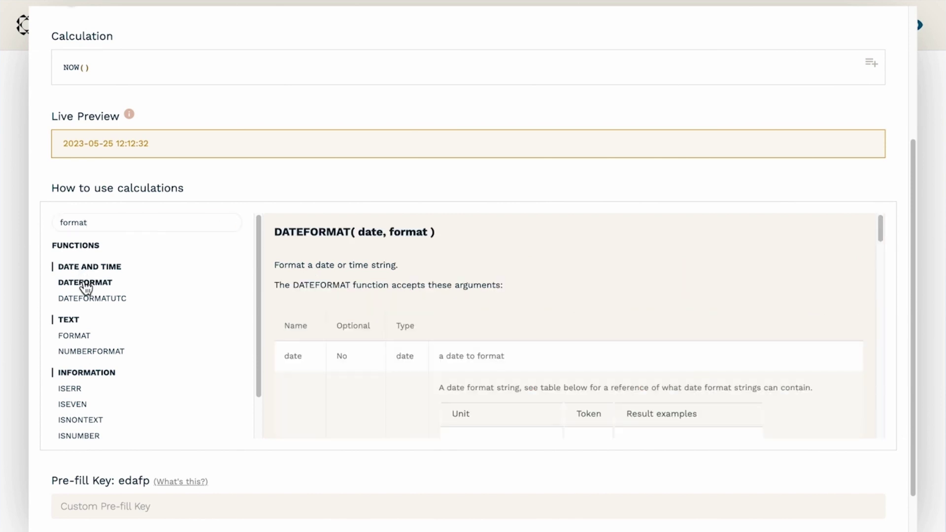
scroll(693, 291, down, 2)
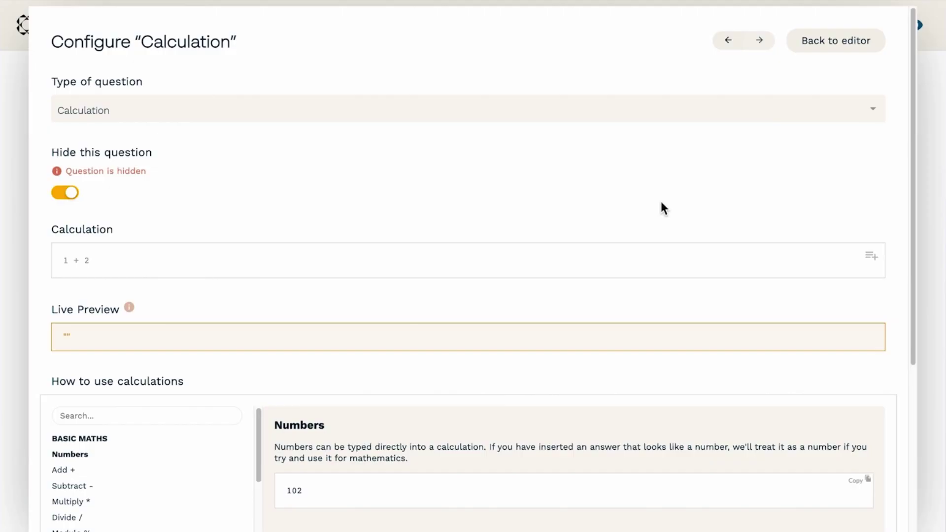
Insert the 'What is your name?' answer into the Calculation formula
click(871, 263)
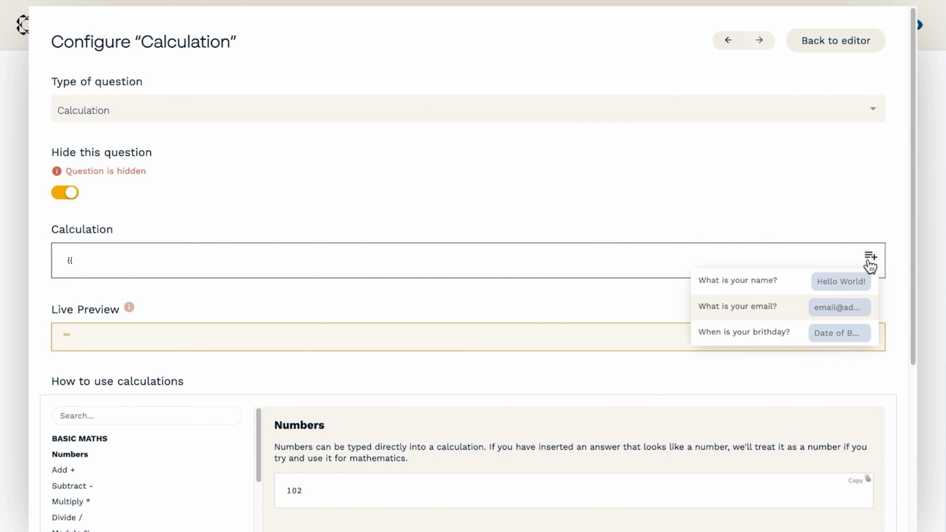
click(800, 278)
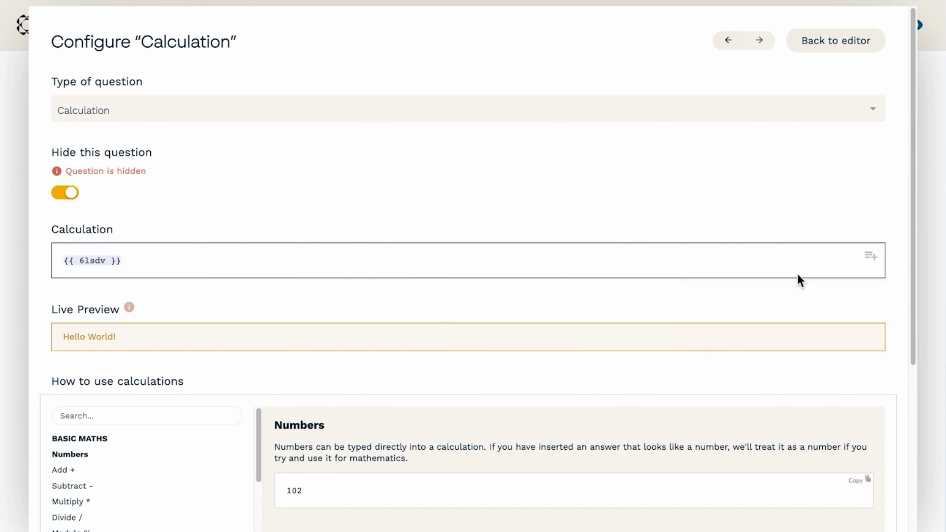
key(Escape)
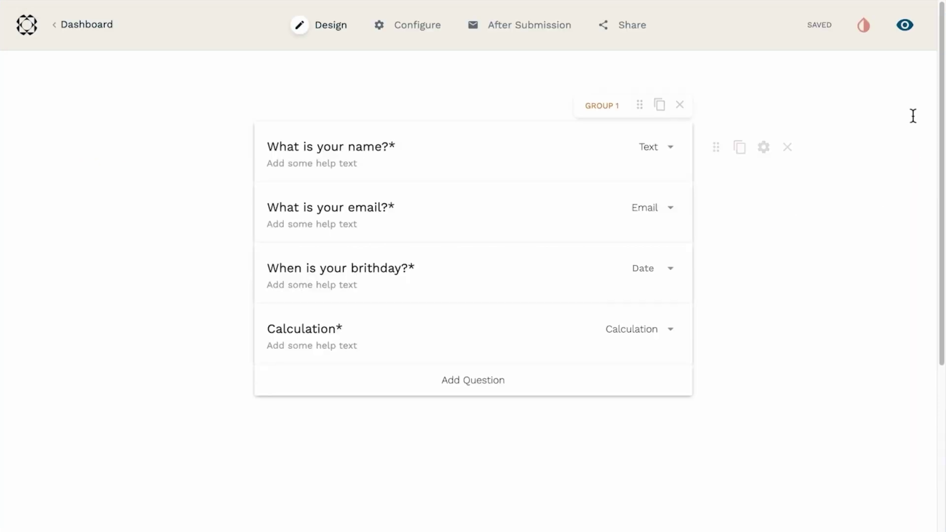
Preview the live form and try a few test names in the name field
click(904, 25)
click(656, 90)
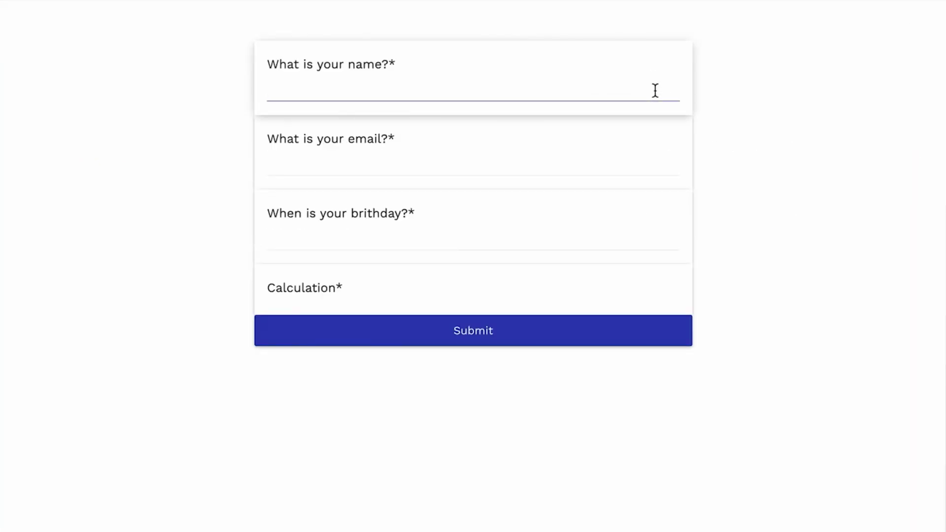
text(Alex)
key(BackSpace)
key(BackSpace)
key(BackSpace)
key(BackSpace)
text(Ja)
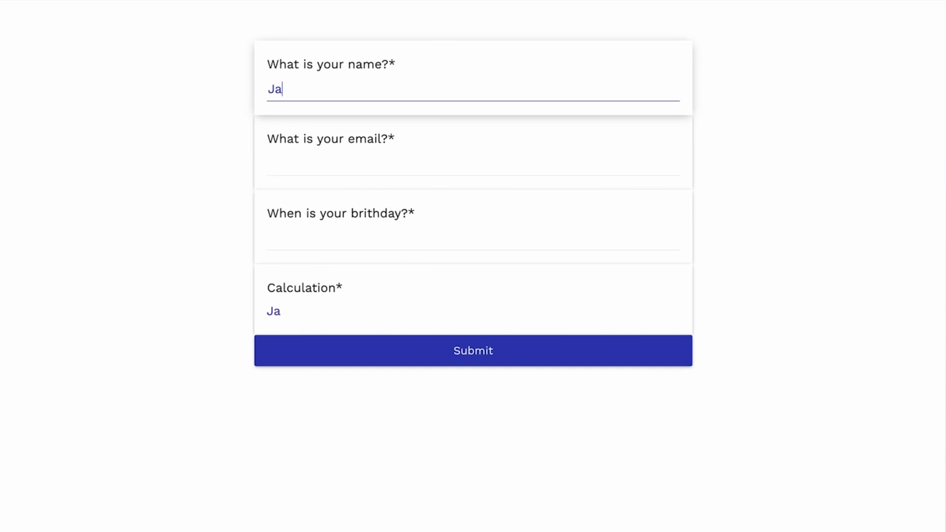
text(ck)
key(BackSpace)
key(BackSpace)
key(BackSpace)
key(BackSpace)
text(A)
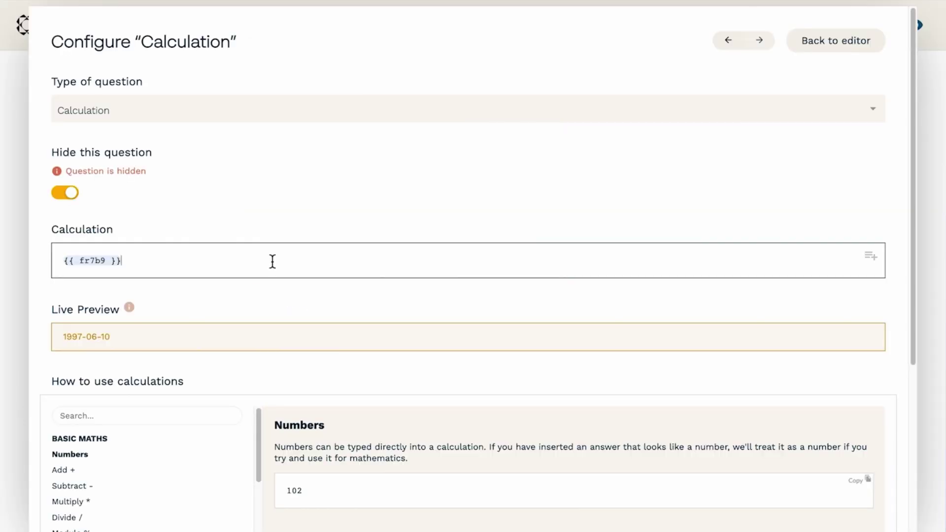
Select the {{ fr7b9 }} token, then click away to reveal it as the Date of Birth pill
drag(270, 259, 53, 264)
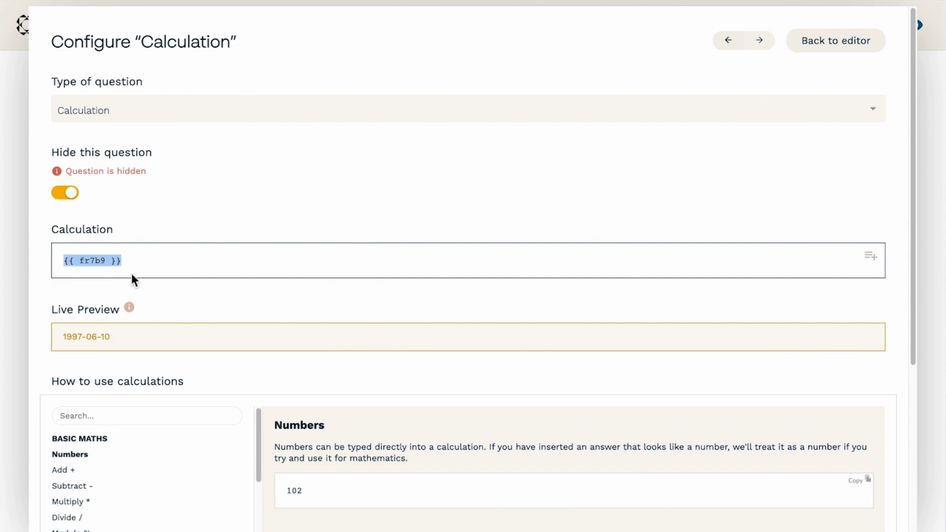
click(179, 262)
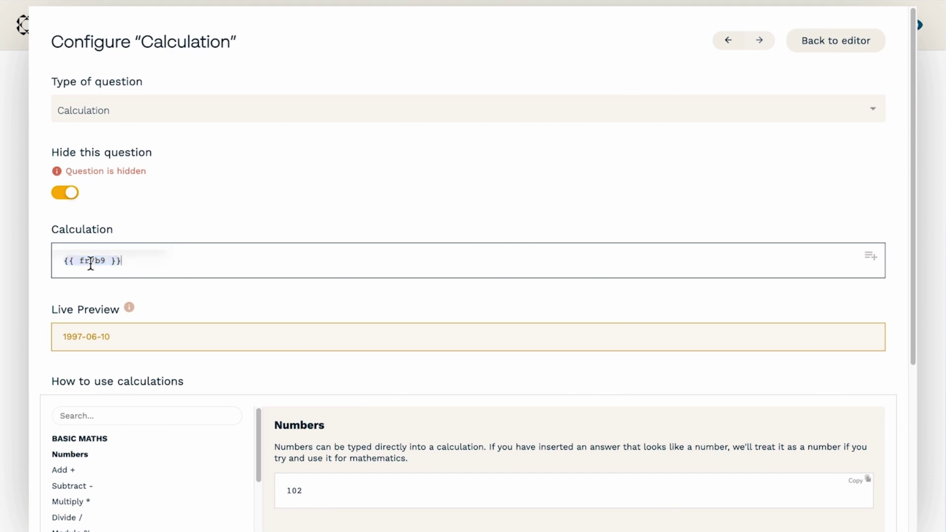
click(190, 223)
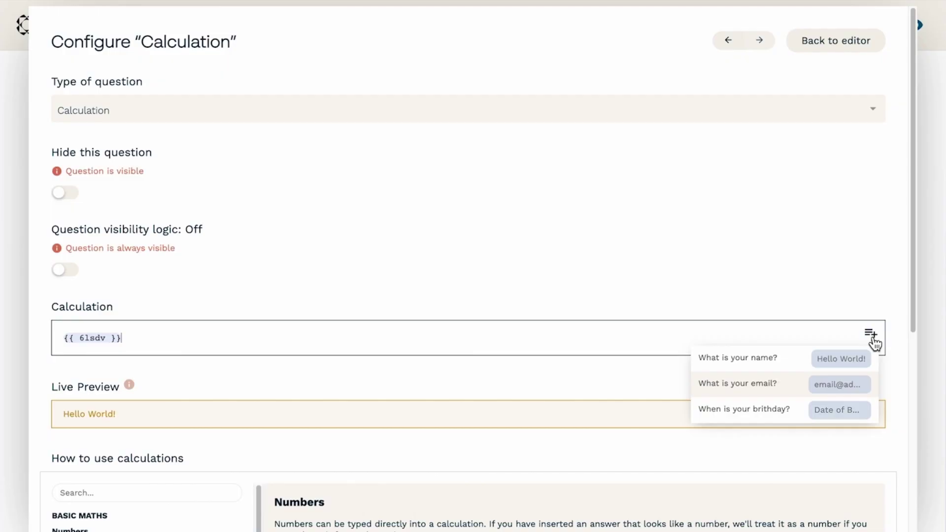
Add a {{ calc }} text block below the form, then preview it with a name entered
click(920, 320)
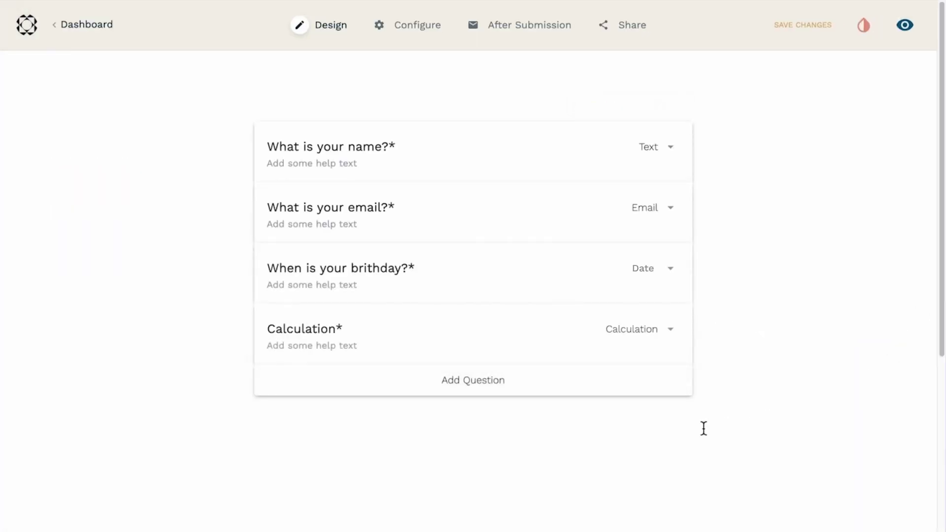
click(656, 426)
text({{ calc)
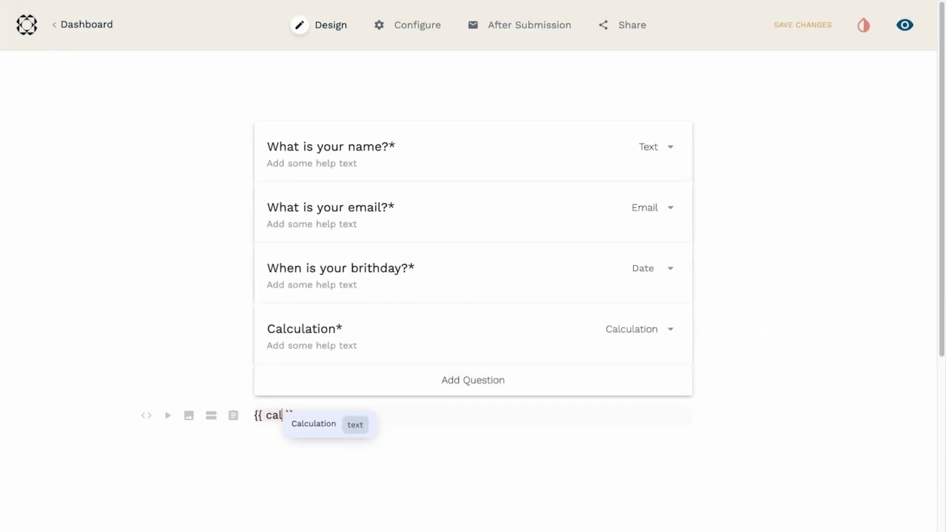
key(Return)
click(658, 434)
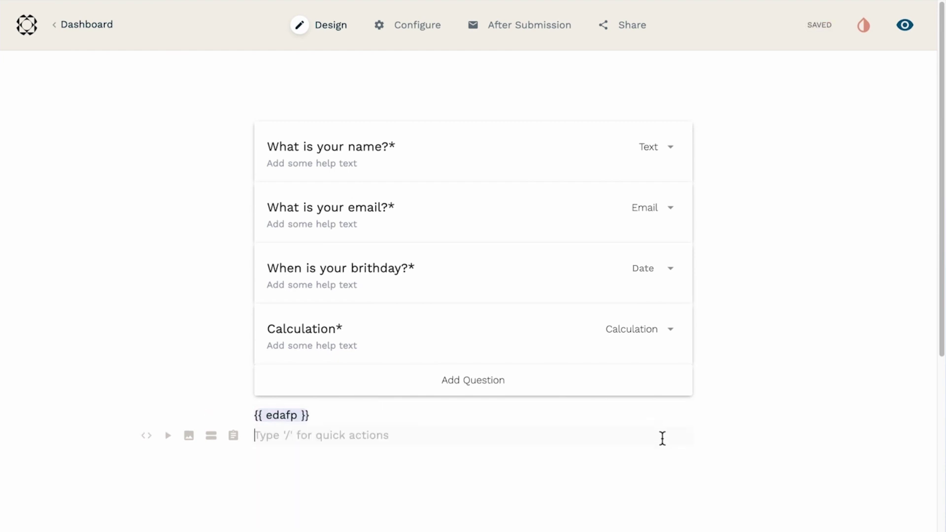
click(905, 24)
text(Billy)
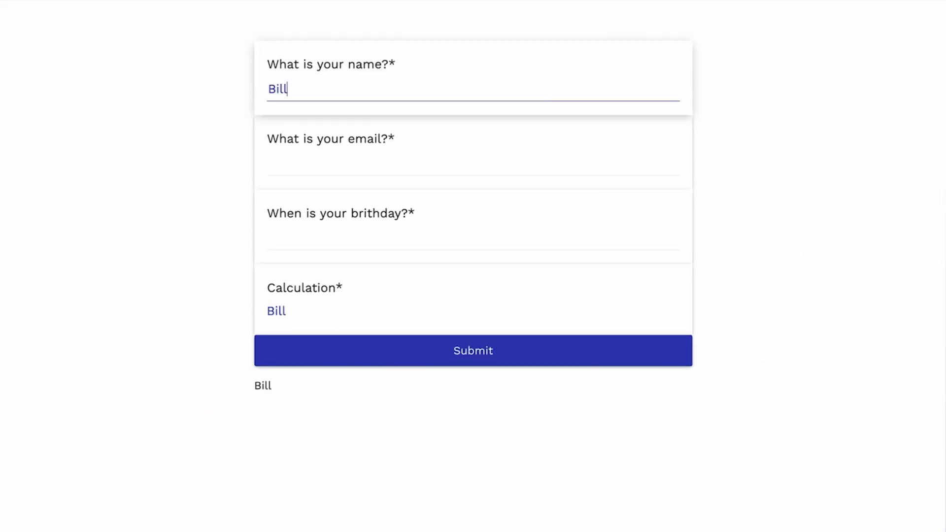
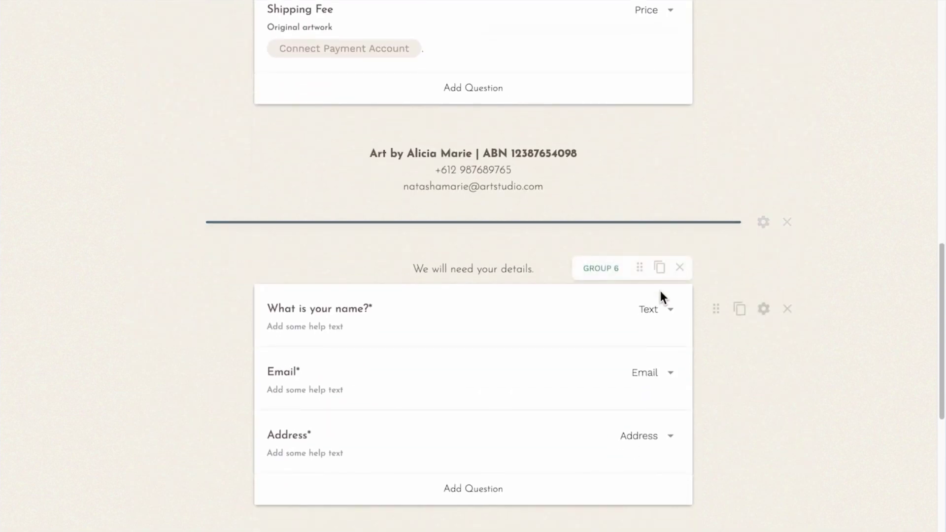
Add a new Calculation question below Shipping Fee
scroll(660, 291, up, 1)
scroll(659, 288, up, 4)
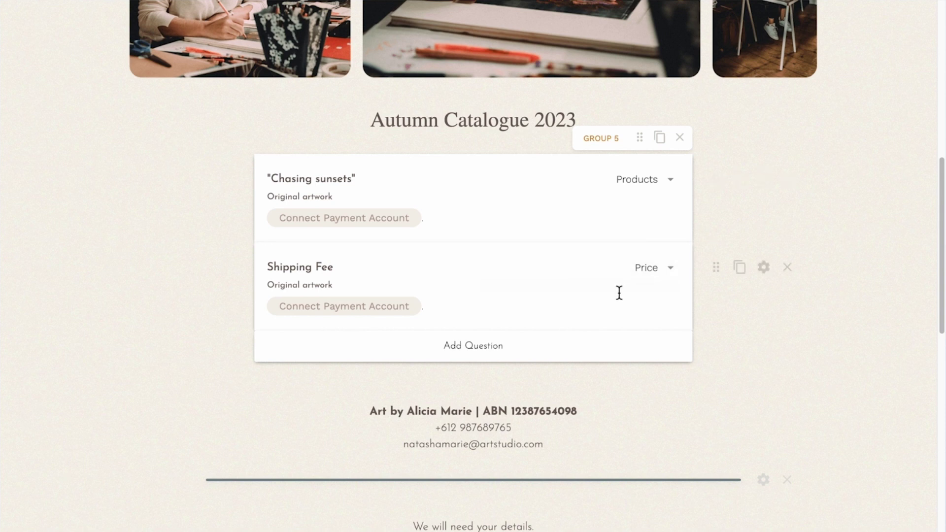
click(606, 349)
click(670, 364)
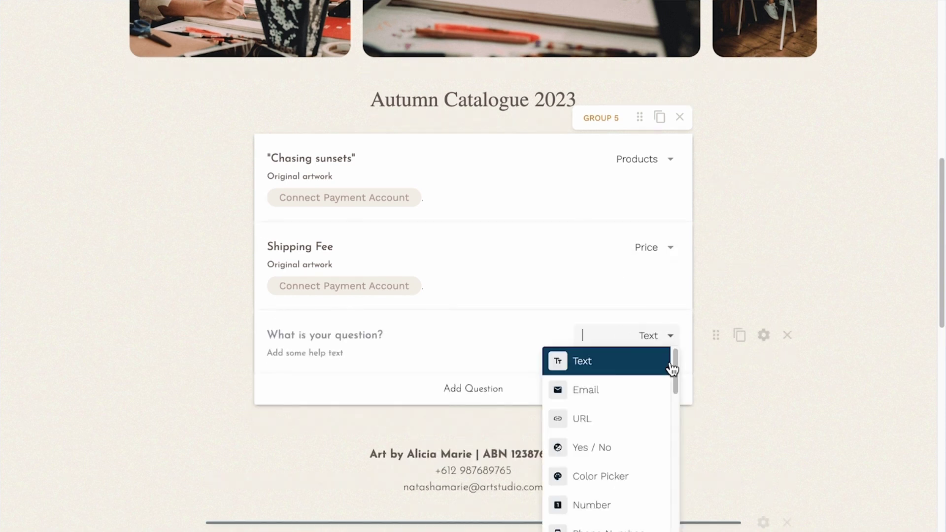
text(cal)
key(Down)
key(Return)
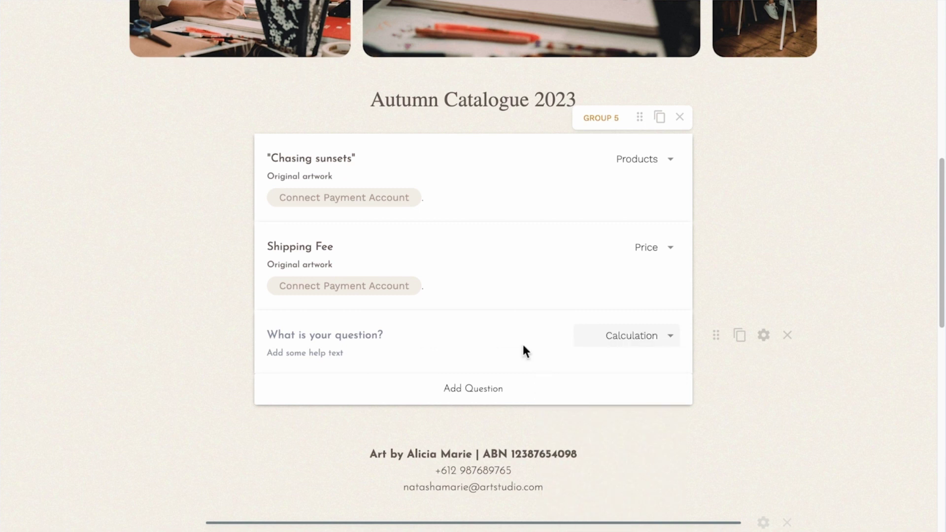
Title the question 'Shipping Discount' and open its settings
click(377, 331)
text(Shippi)
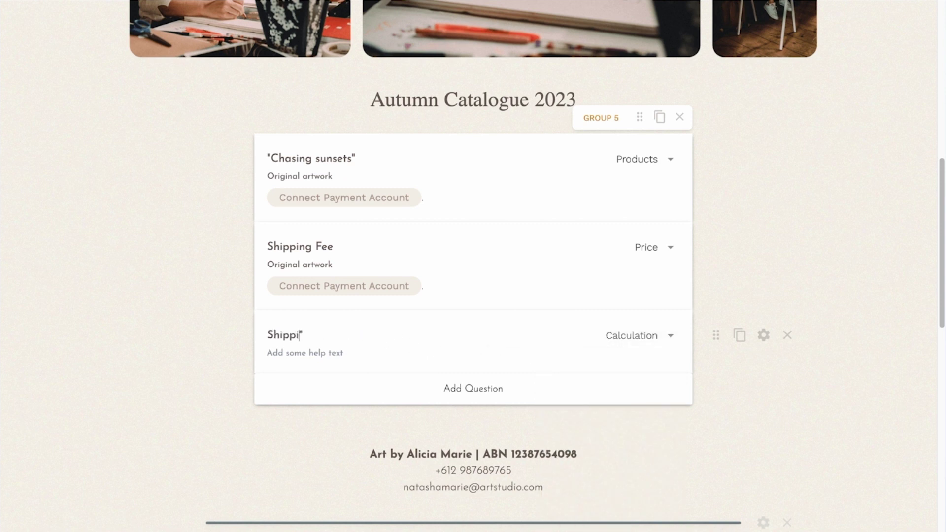
text(ng Discount)
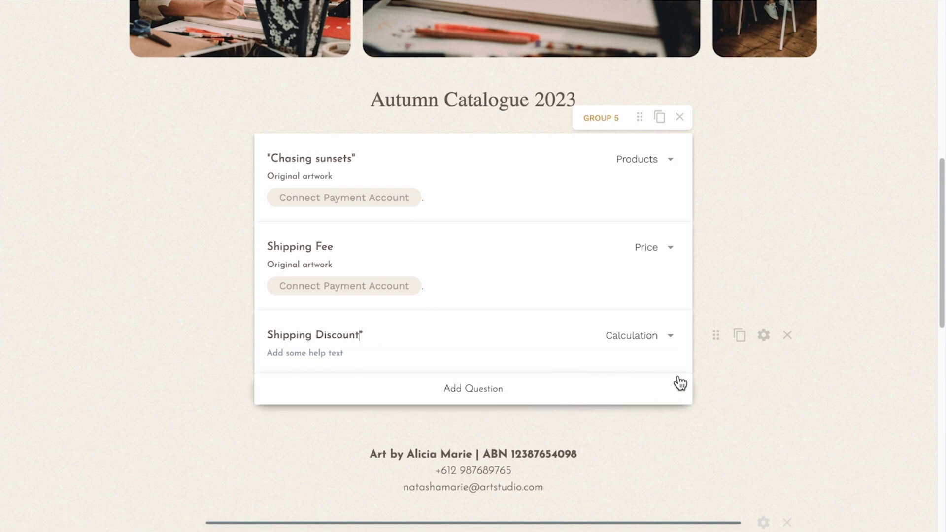
click(763, 336)
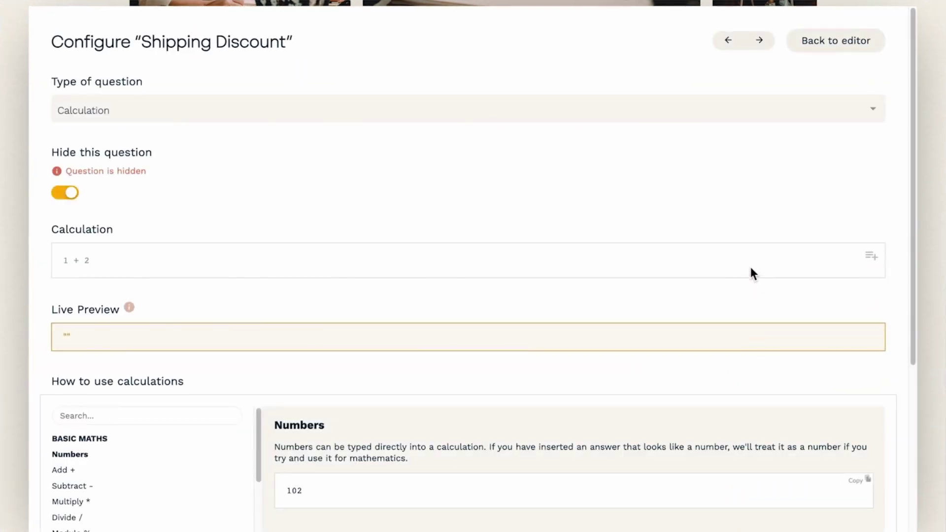
Enter the formula if({{ 25dhg.total }} >= 100, 20, 0), using the product's Line Total, then return to the editor
click(751, 268)
text(if()
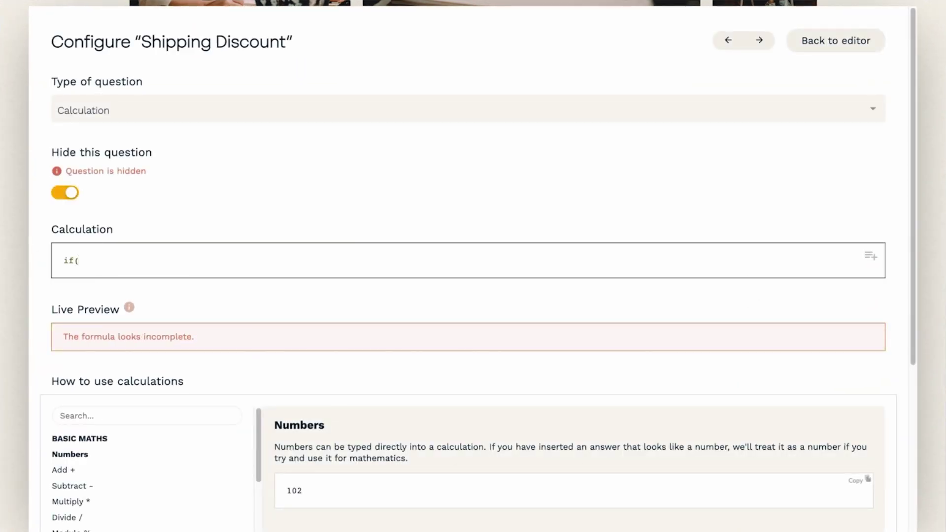
click(871, 257)
click(841, 286)
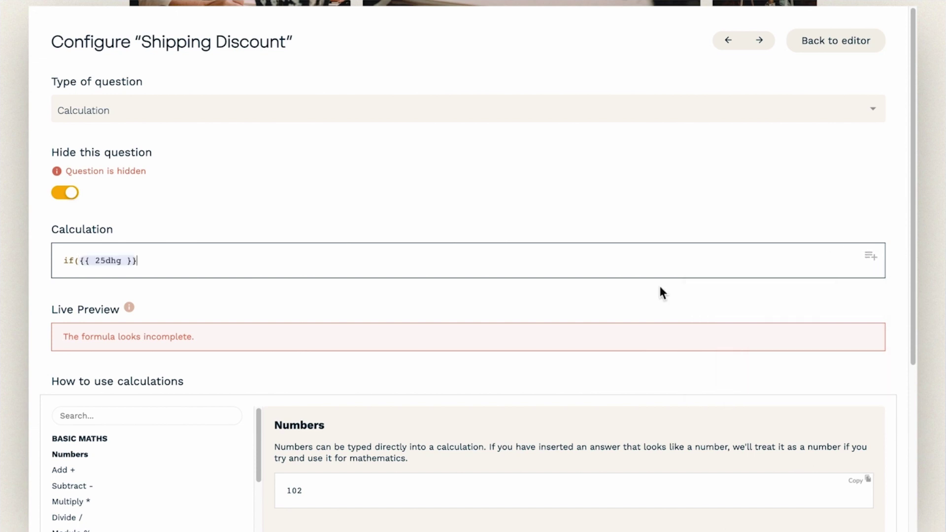
key(Left)
key(Left)
key(Left)
text(.tot)
key(Down)
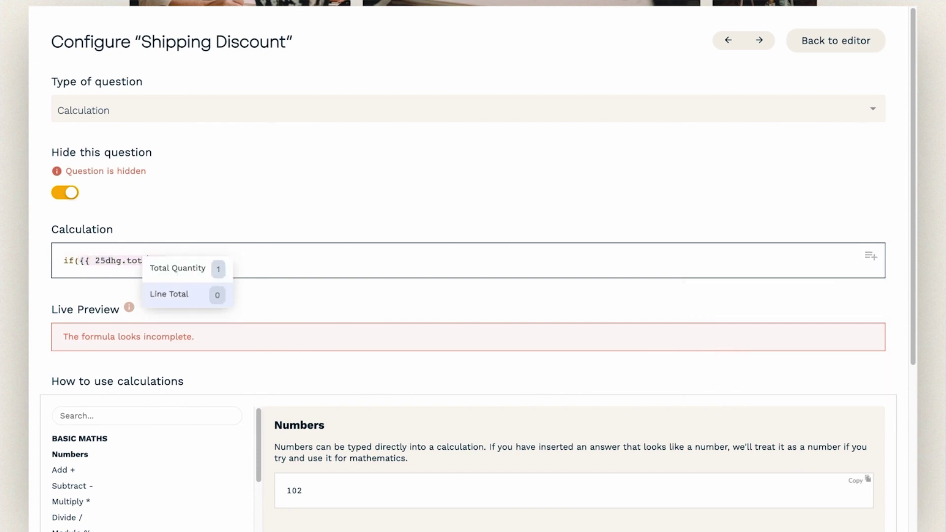
key(Return)
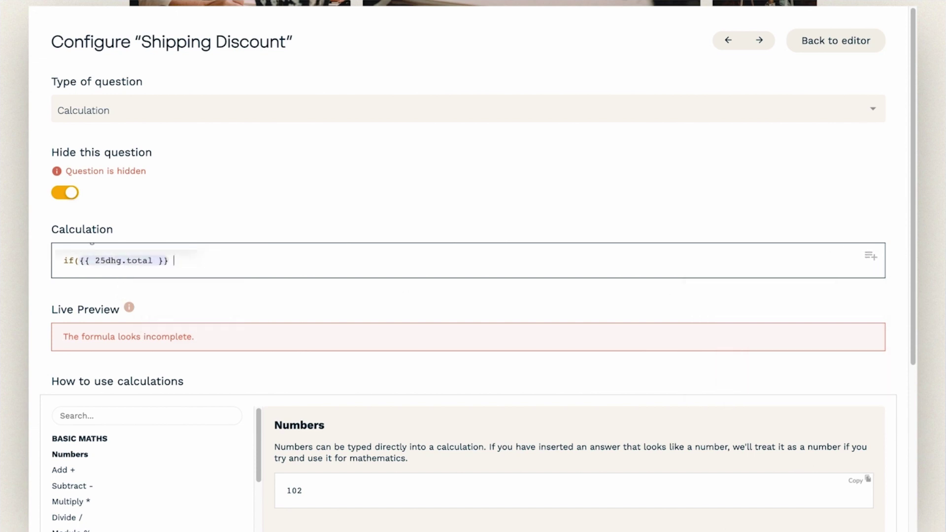
text(>= 100, 20, 0))
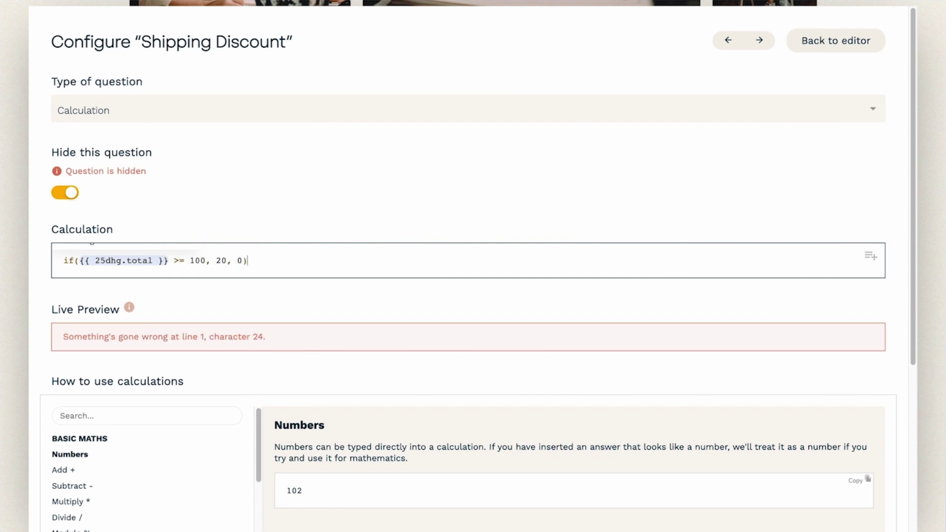
click(19, 264)
scroll(19, 266, up, 6)
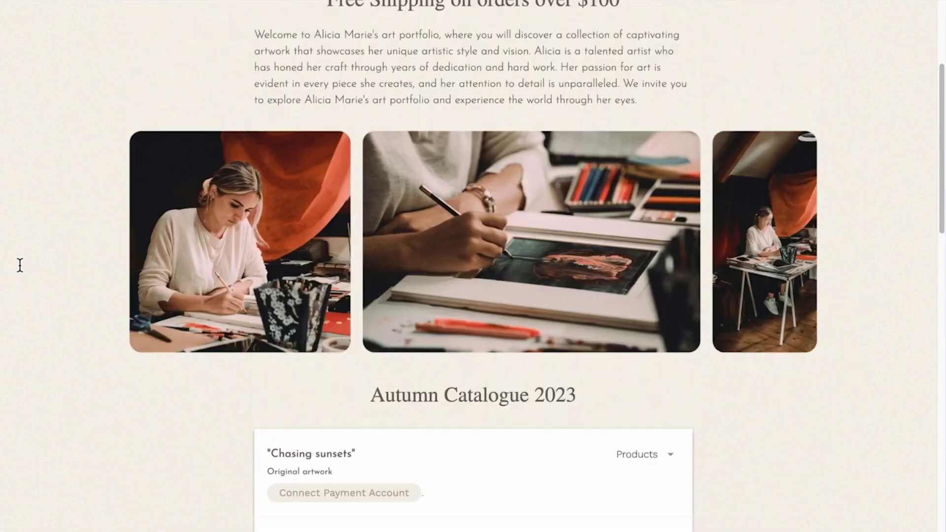
Turn on Custom Pricing Rules in the form's Payments settings
scroll(20, 265, up, 3)
click(404, 27)
click(397, 131)
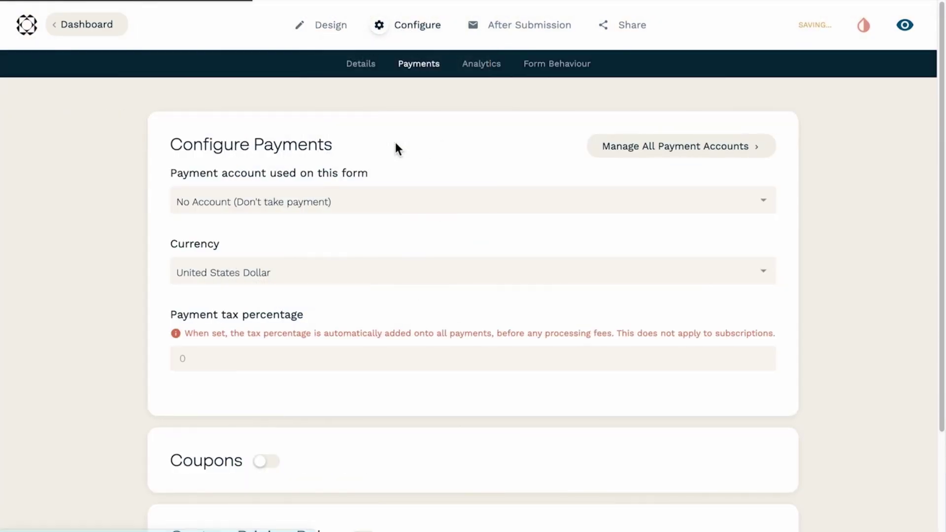
scroll(434, 296, down, 3)
click(373, 408)
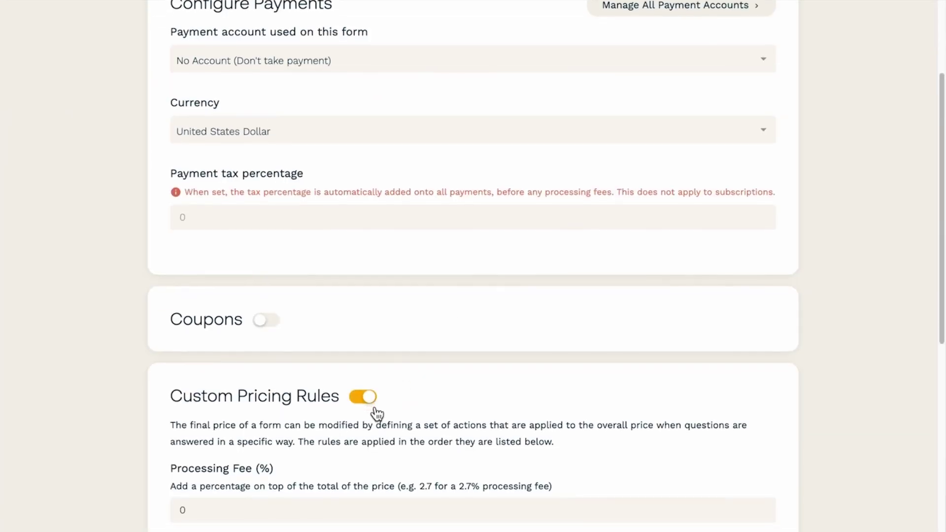
Add a pricing rule: when Shipping Discount is answered, subtract its answer from the price
scroll(378, 414, down, 6)
click(234, 452)
click(323, 436)
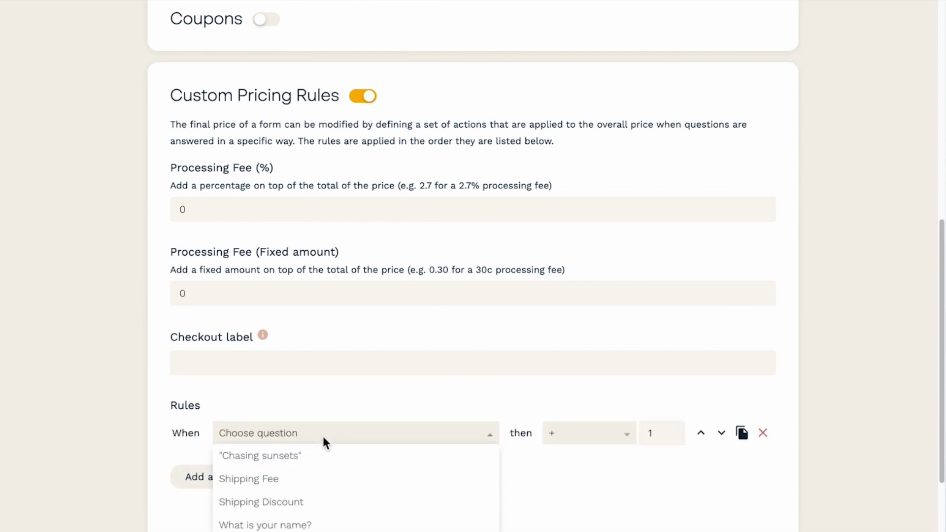
click(313, 504)
click(395, 434)
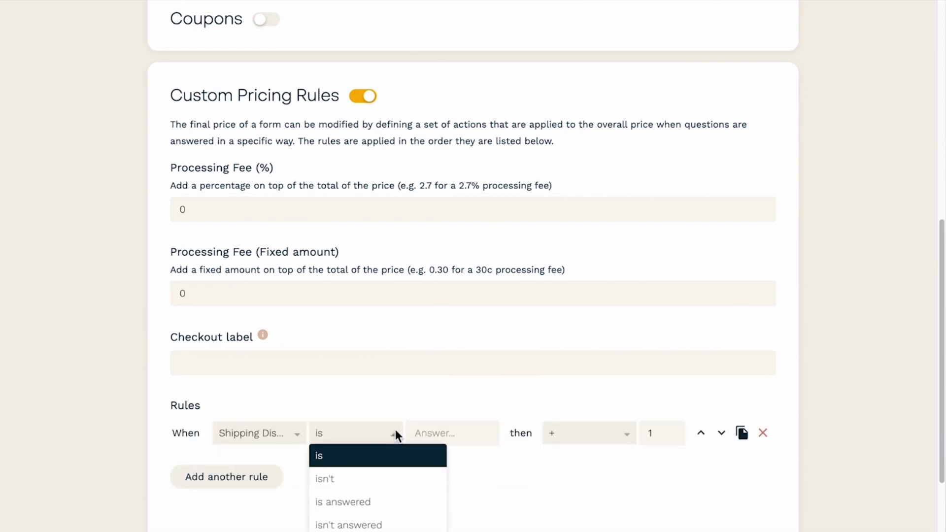
click(389, 504)
click(627, 433)
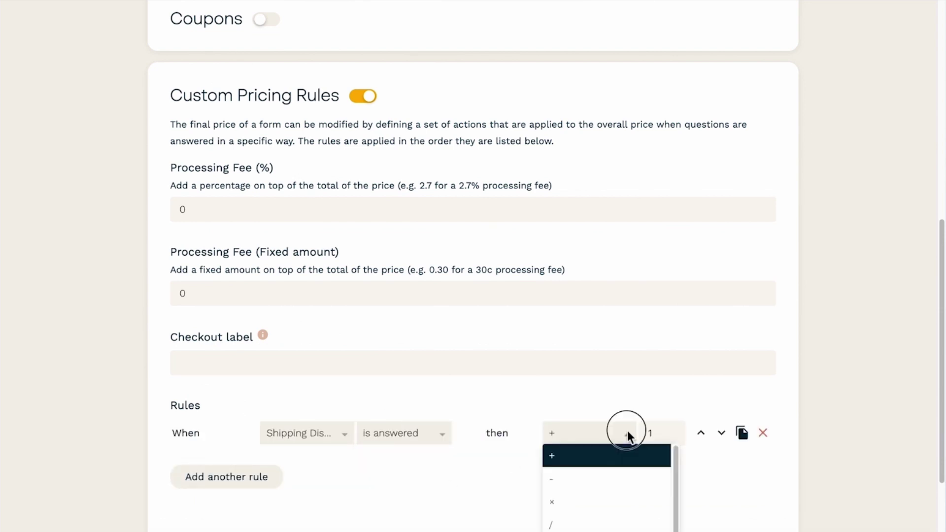
scroll(628, 431, down, 2)
click(592, 480)
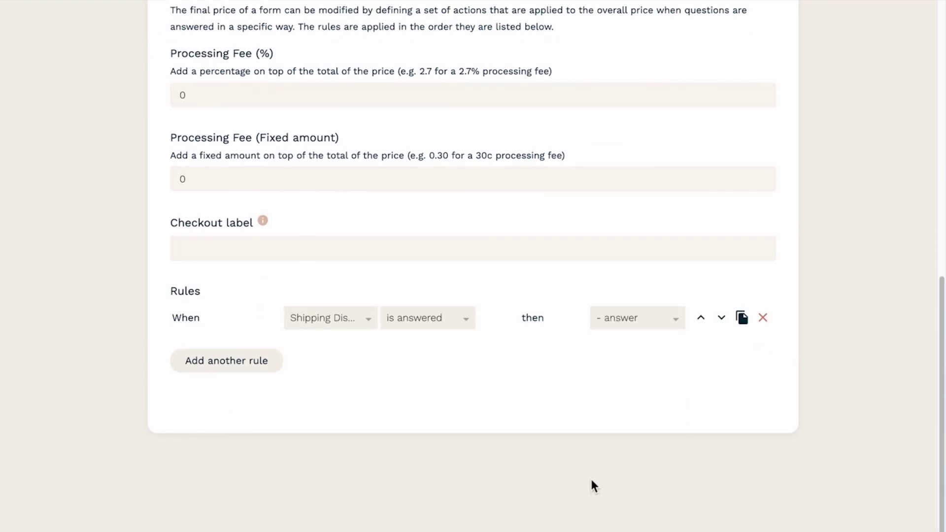
scroll(590, 479, up, 10)
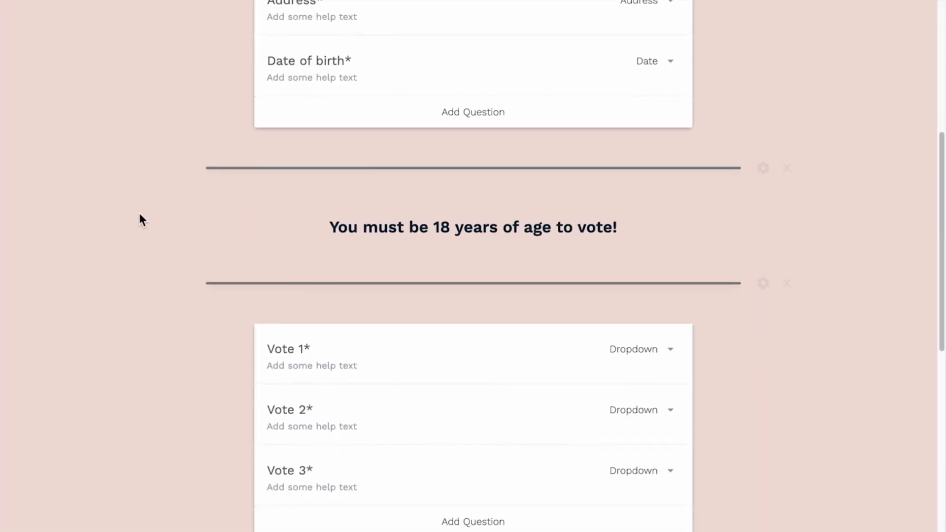
Add an 'Age' question to the Vote group, make it a Calculation, and open its settings
scroll(140, 214, down, 2)
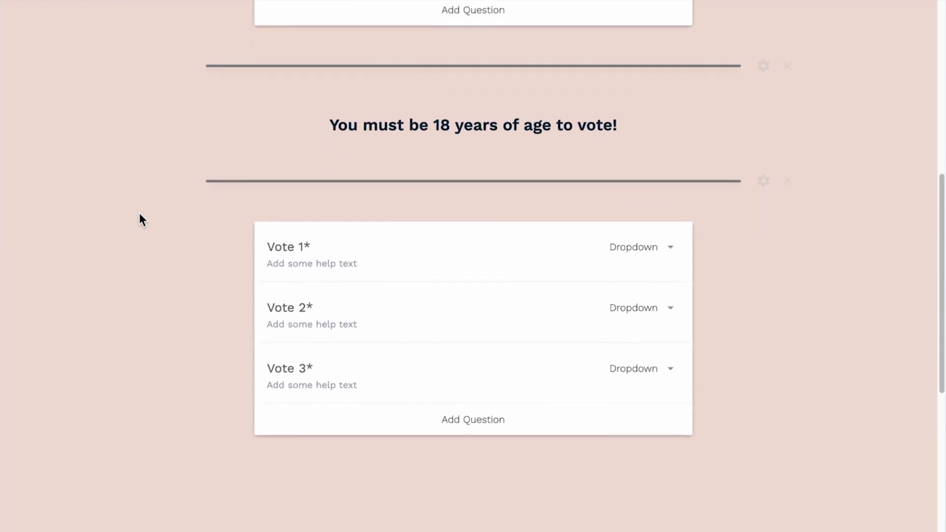
scroll(140, 214, up, 7)
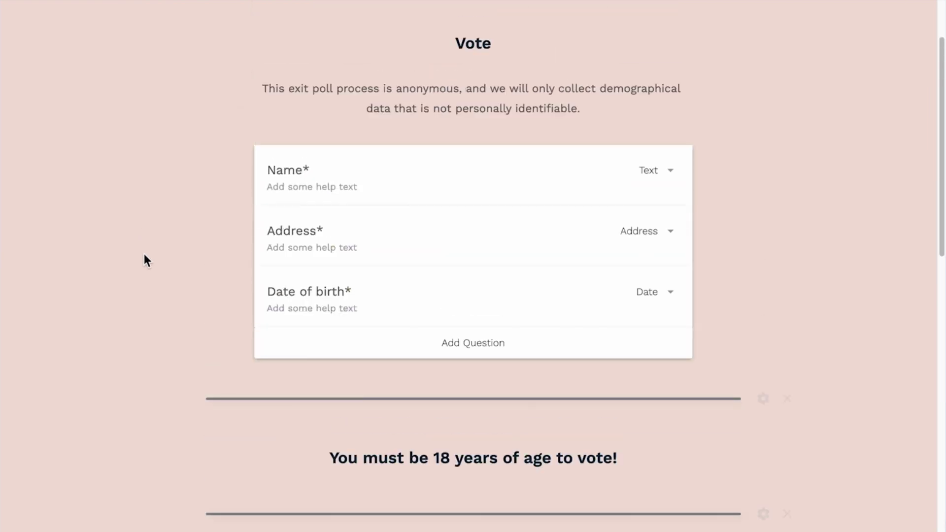
click(323, 342)
text(A)
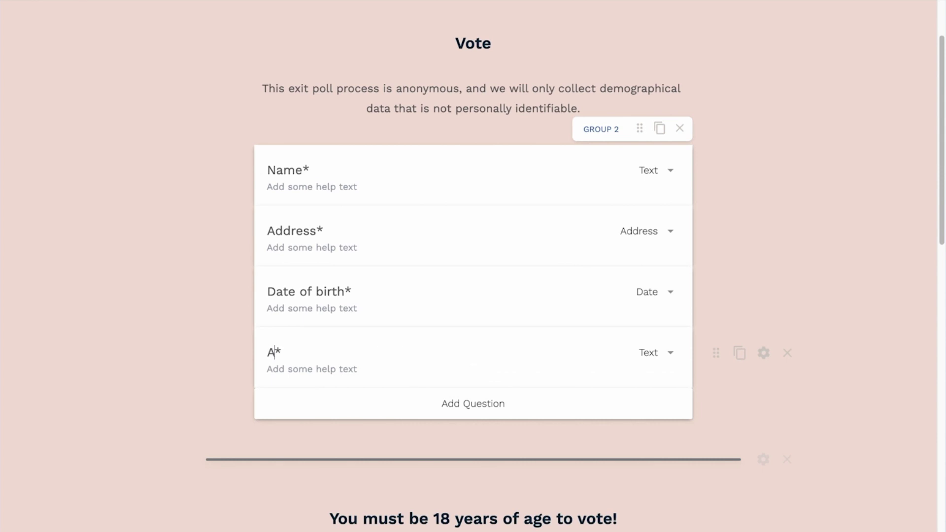
text(ge)
click(672, 359)
text(ca)
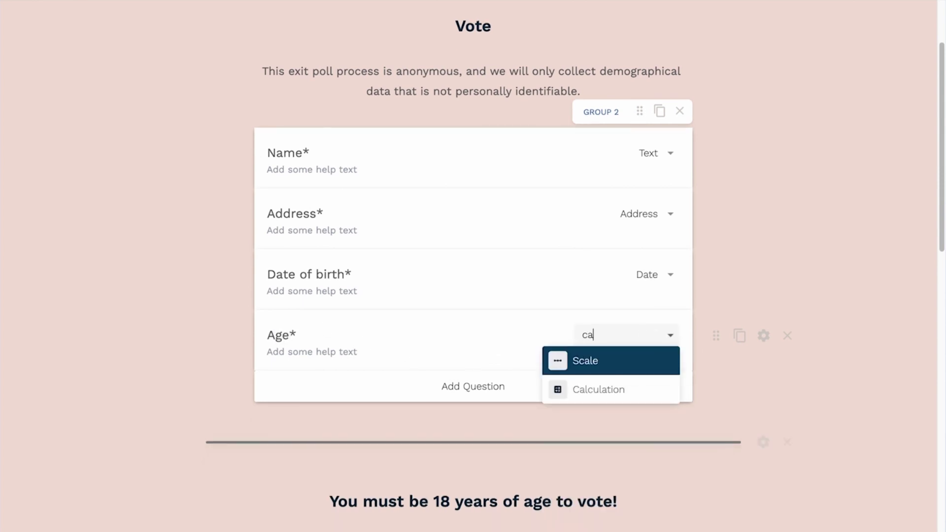
text(lc)
key(Return)
click(764, 337)
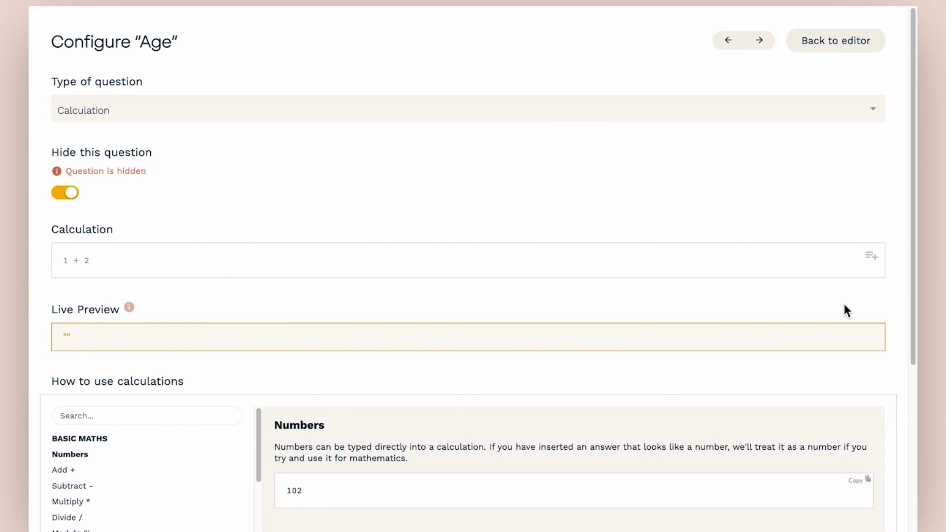
Copy the NOW() help entry's DATEDIFF sample code into the Age calculation
click(236, 419)
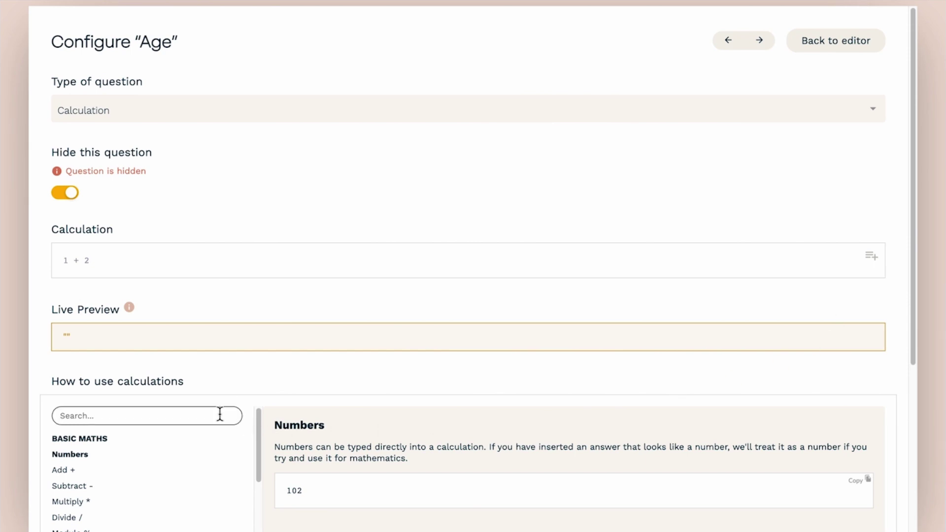
text(now)
click(86, 477)
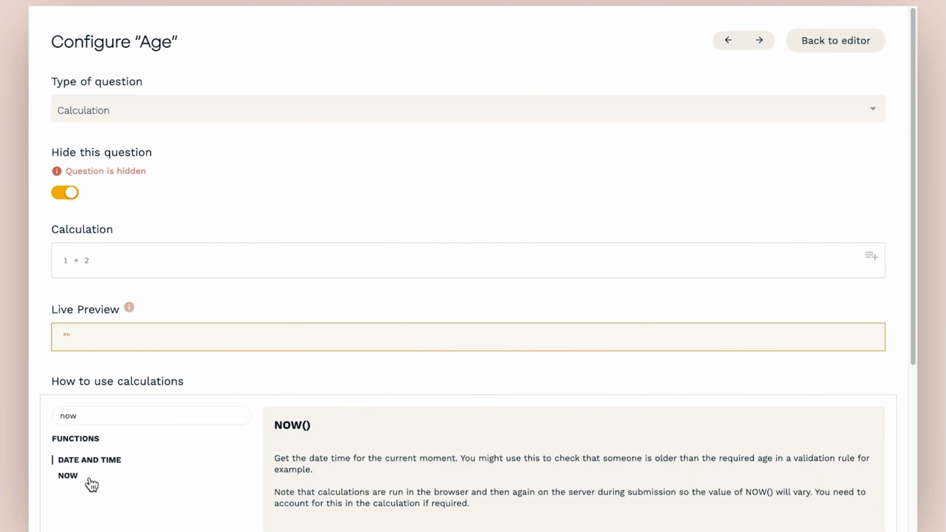
scroll(483, 471, down, 4)
drag(628, 411, 290, 385)
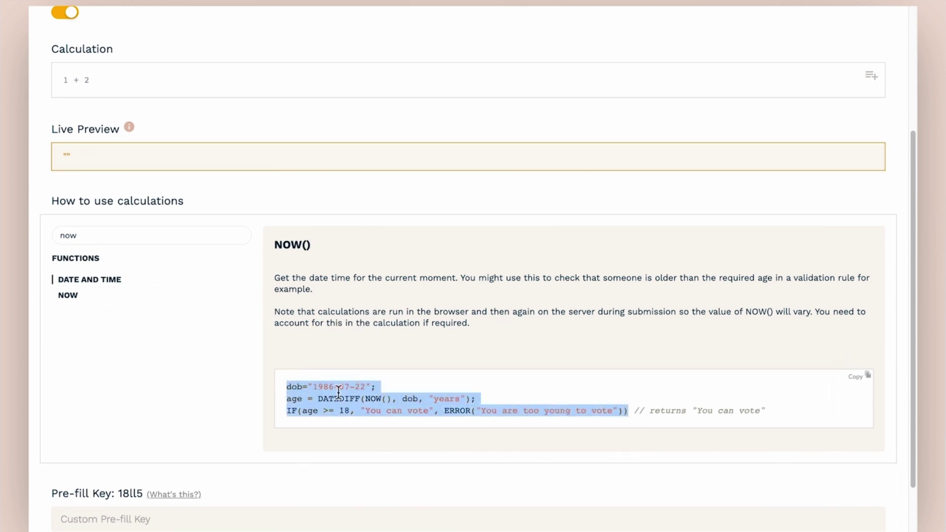
click(860, 376)
scroll(311, 148, up, 3)
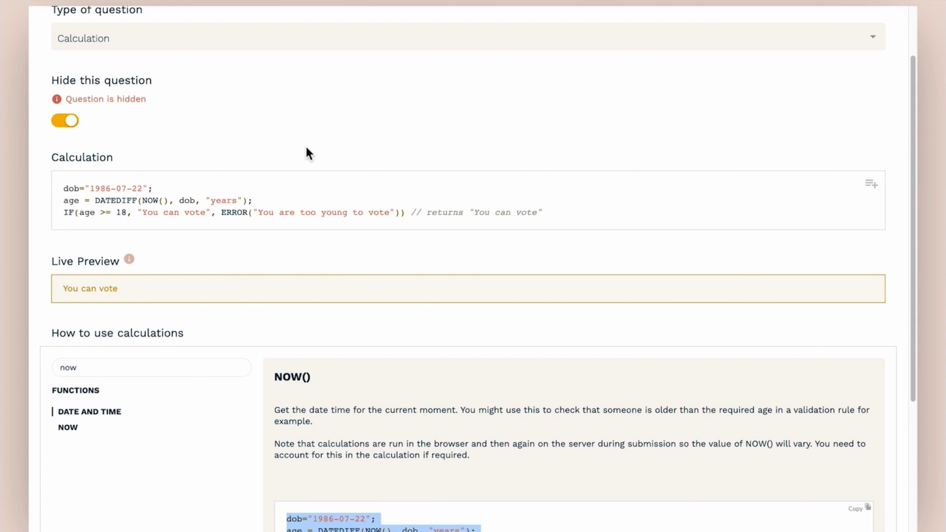
Replace the fixed date 1986-07-22 in the dob line with the Date of birth answer
double_click(69, 188)
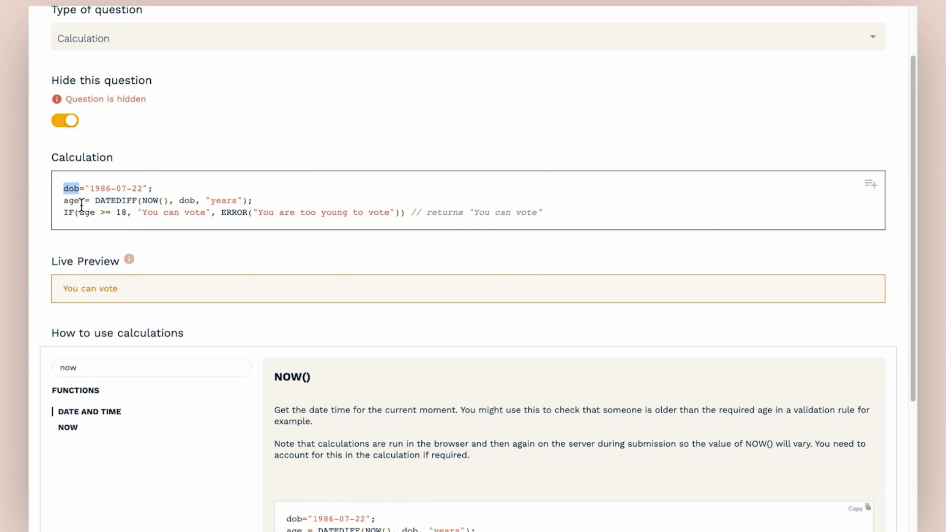
double_click(67, 201)
click(209, 151)
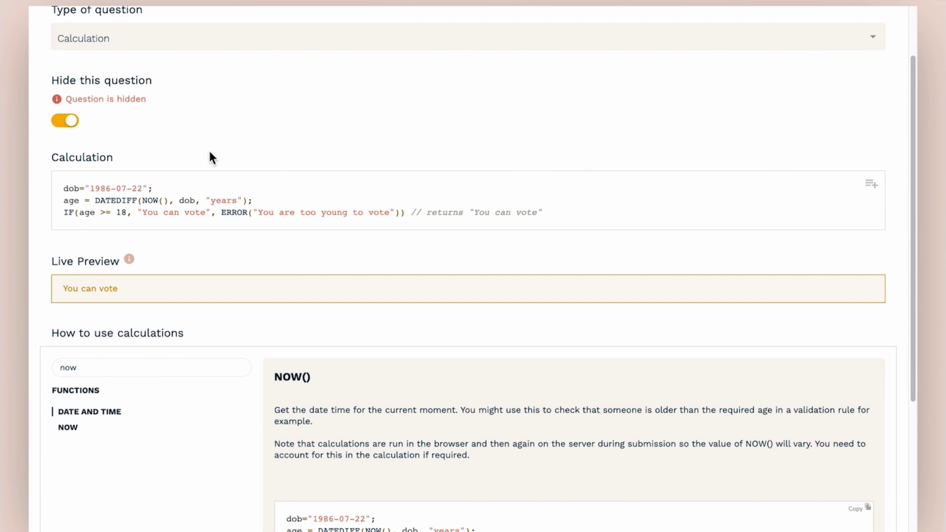
drag(148, 189, 87, 189)
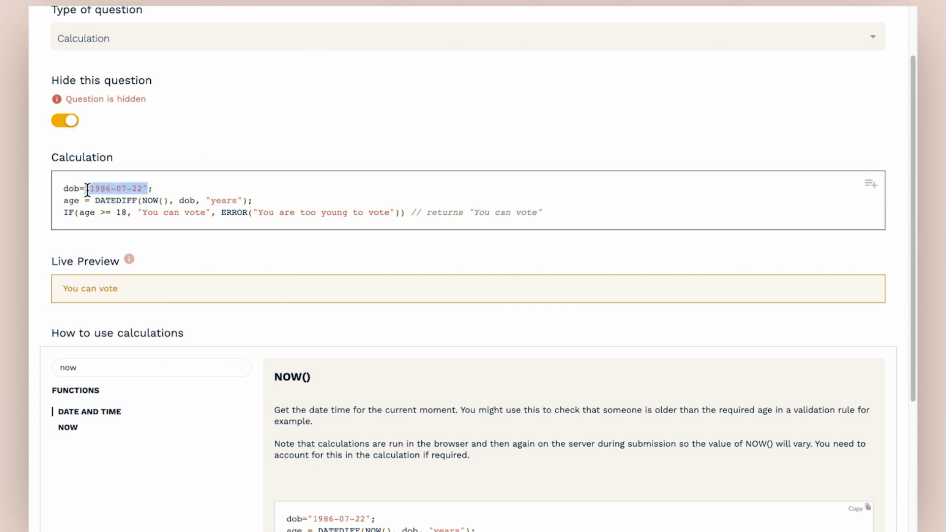
key(BackSpace)
click(871, 185)
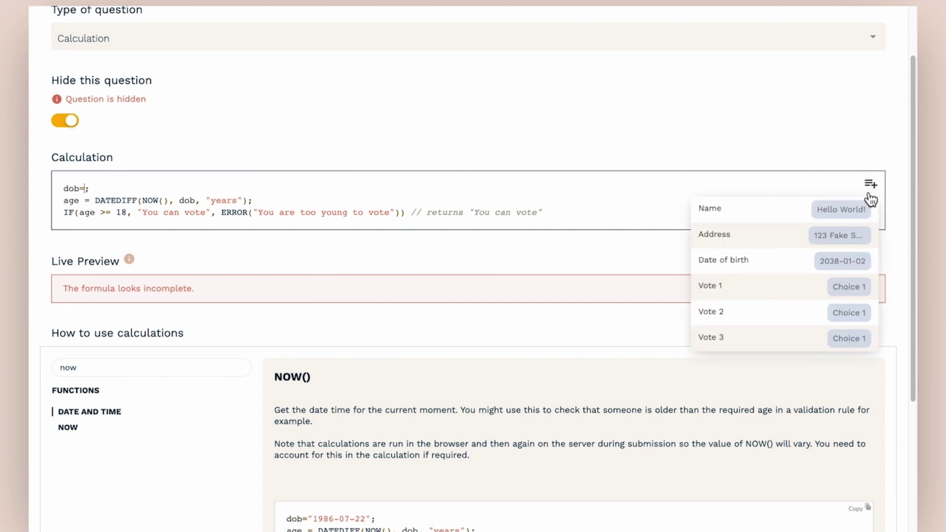
click(840, 260)
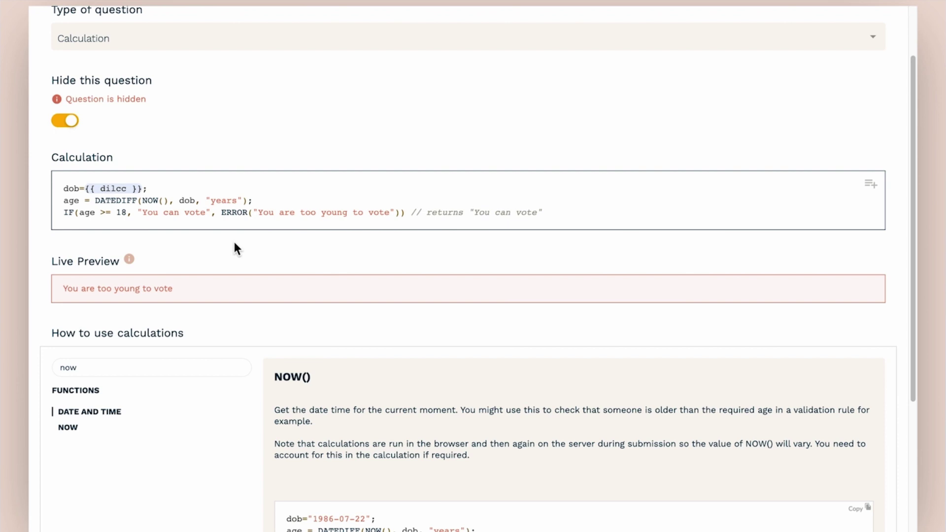
Retype the semicolon ending the age line and make the Age question visible
click(266, 200)
key(BackSpace)
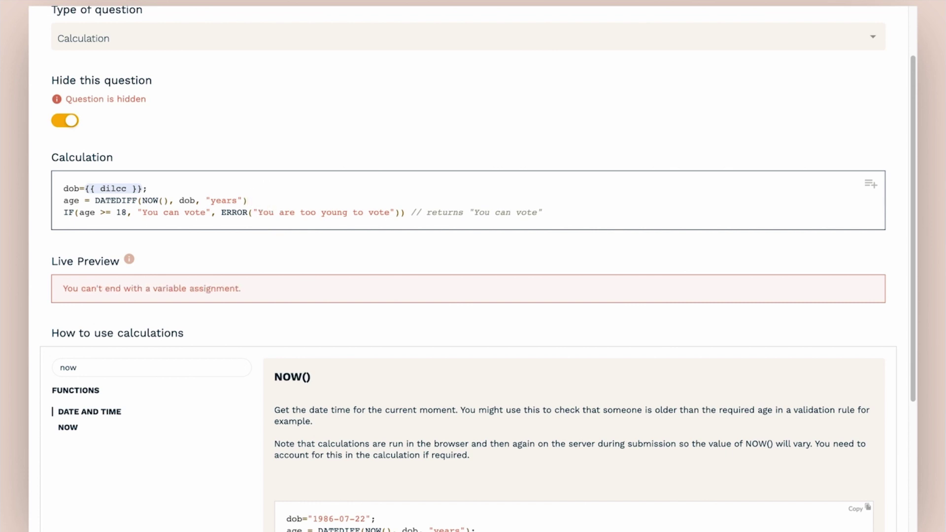
text(;)
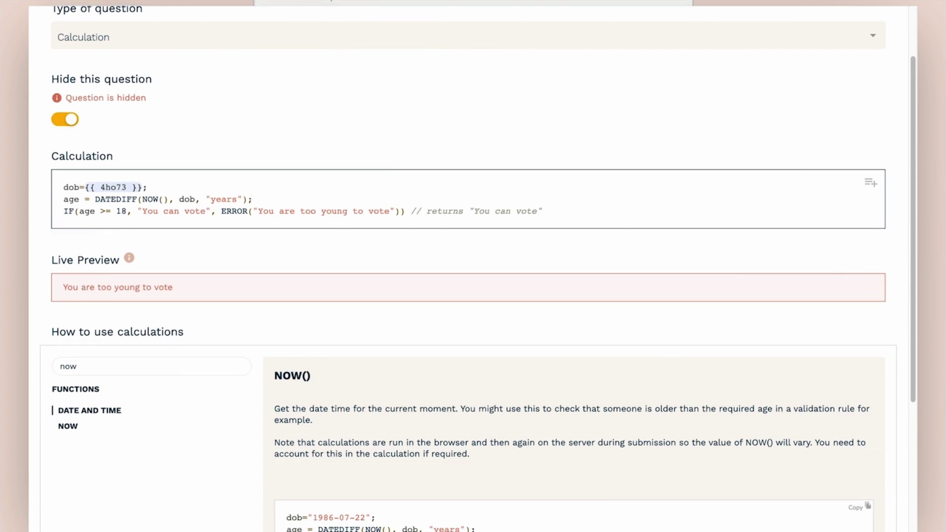
click(65, 120)
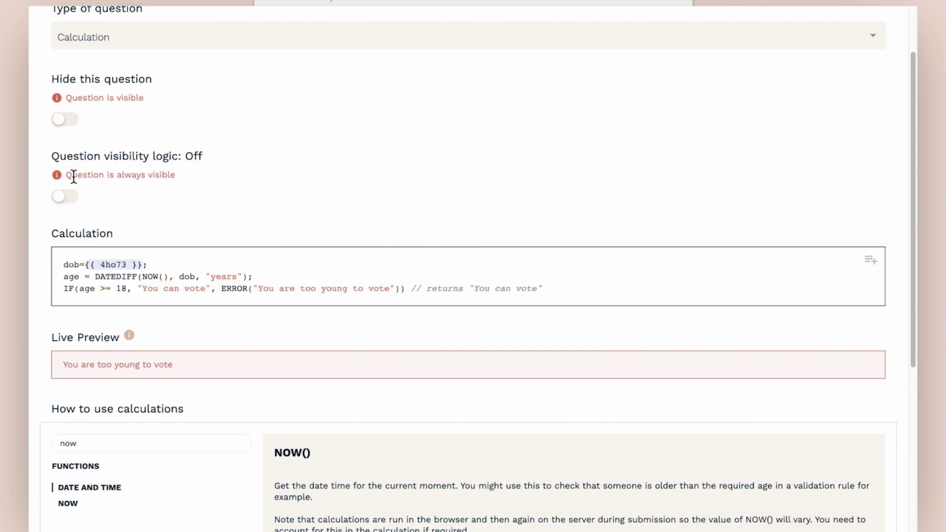
Insert the Date of Birth answer into the cheat sheet's DATEDIFF example so it previews 33
click(68, 199)
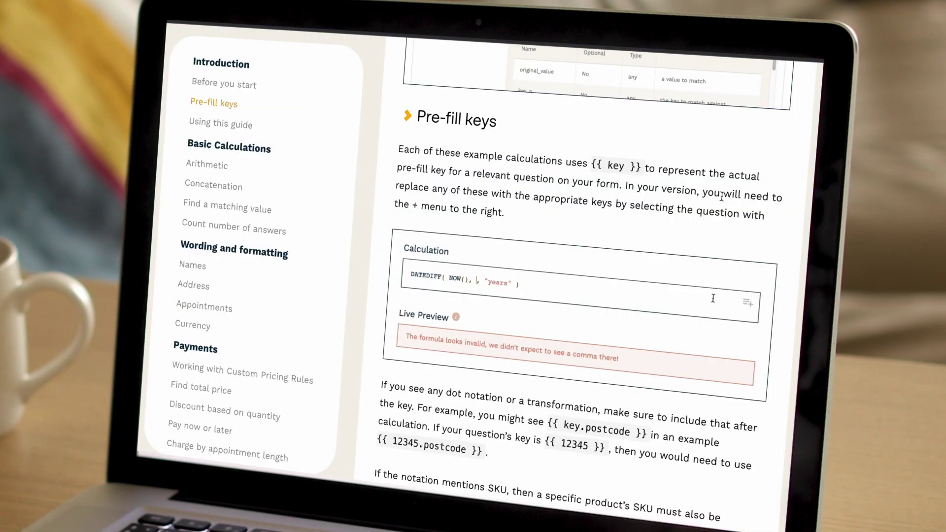
click(745, 303)
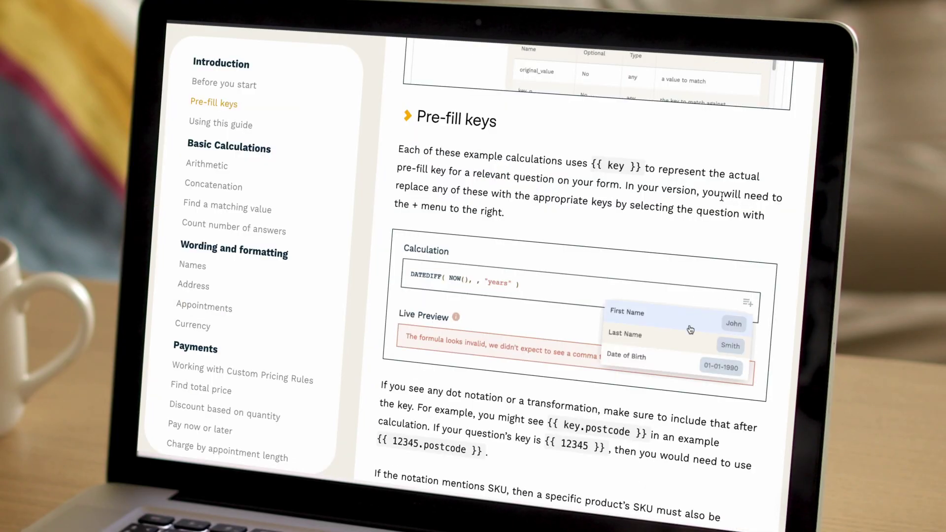
click(673, 361)
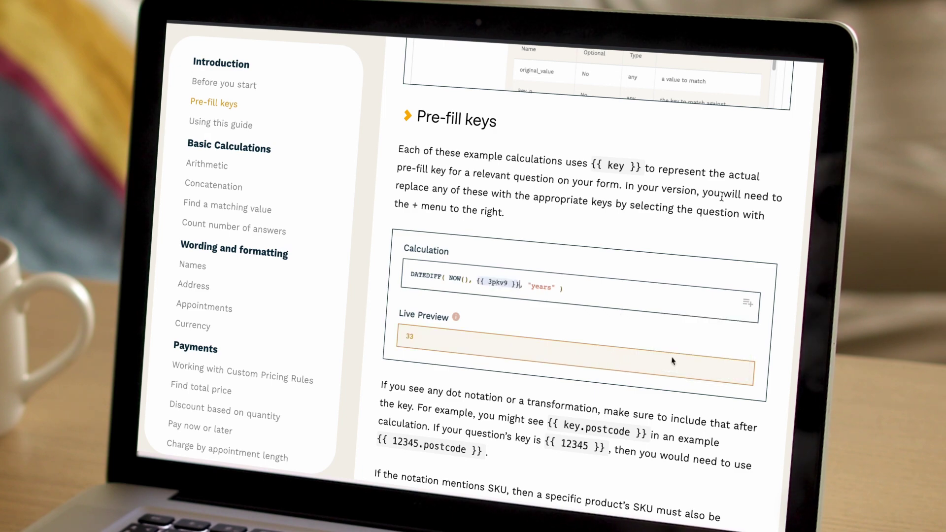